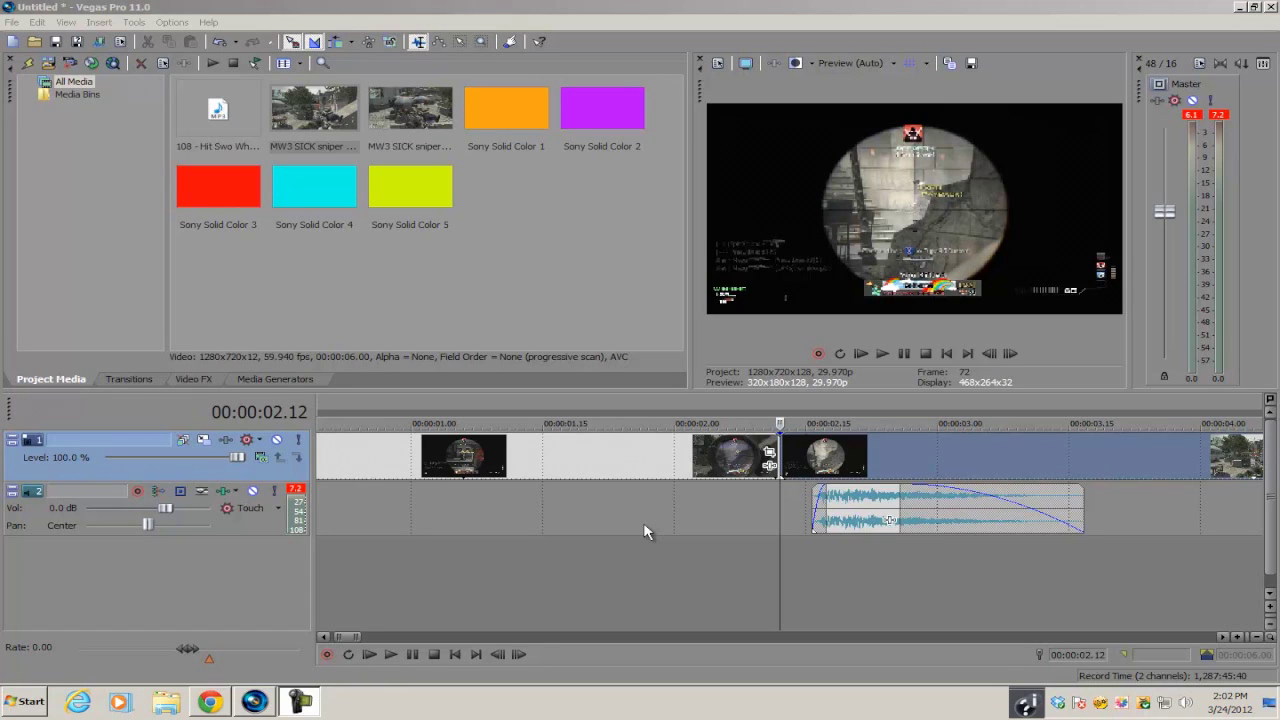
Place the playhead at the scope clip's start (00:00:02.12) and preview the shot
click(784, 450)
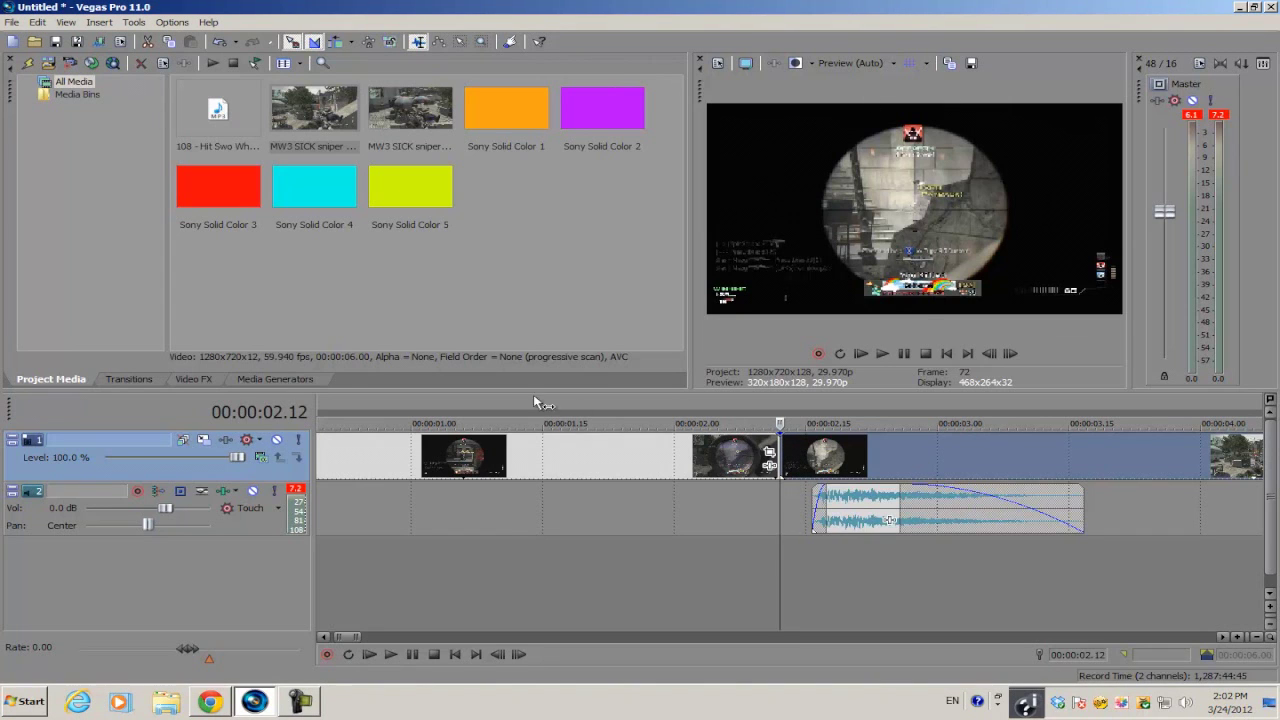
scroll(740, 525, down, 3)
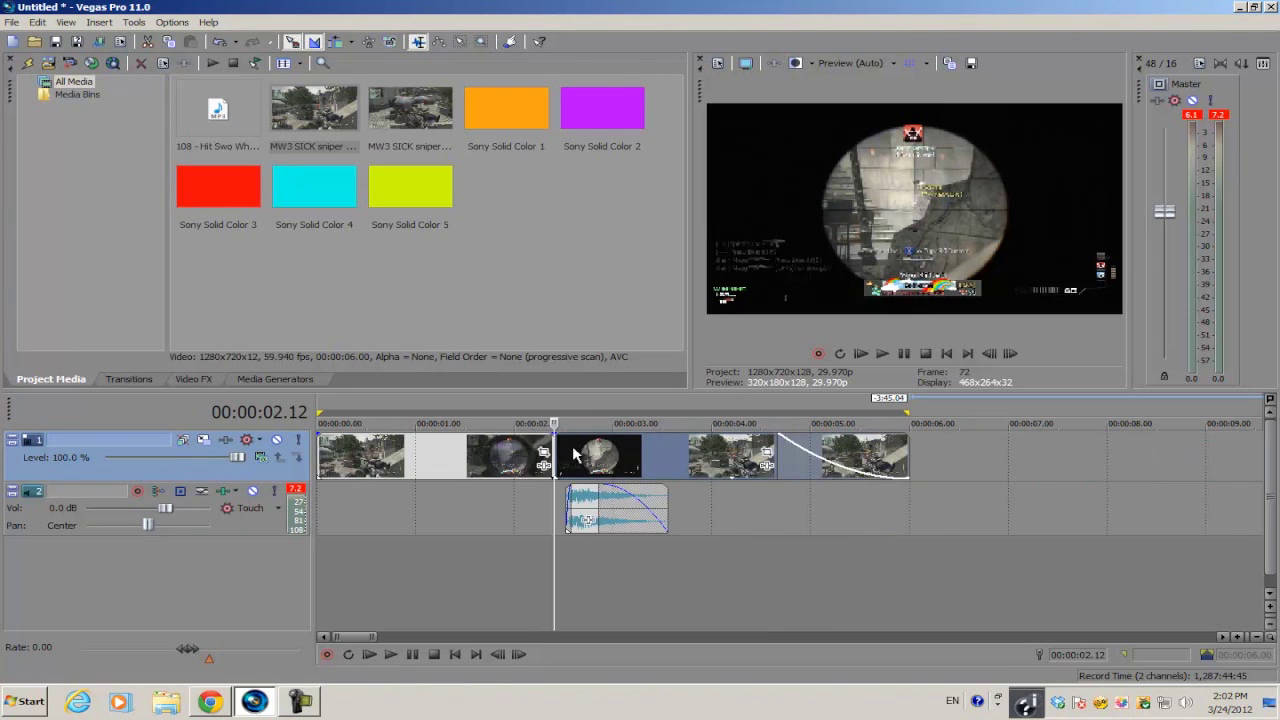
scroll(671, 549, up, 3)
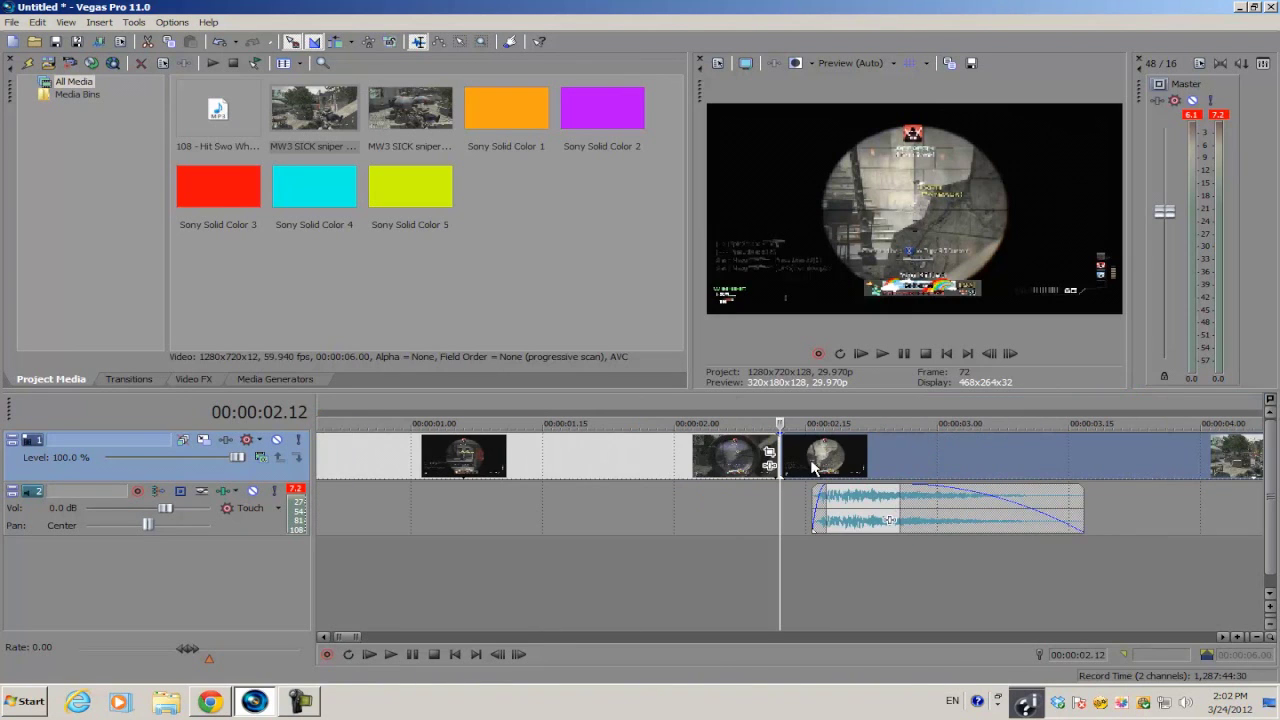
mouse_move(815, 468)
mouse_down()
mouse_move(859, 460)
mouse_move(795, 461)
mouse_move(812, 474)
mouse_up()
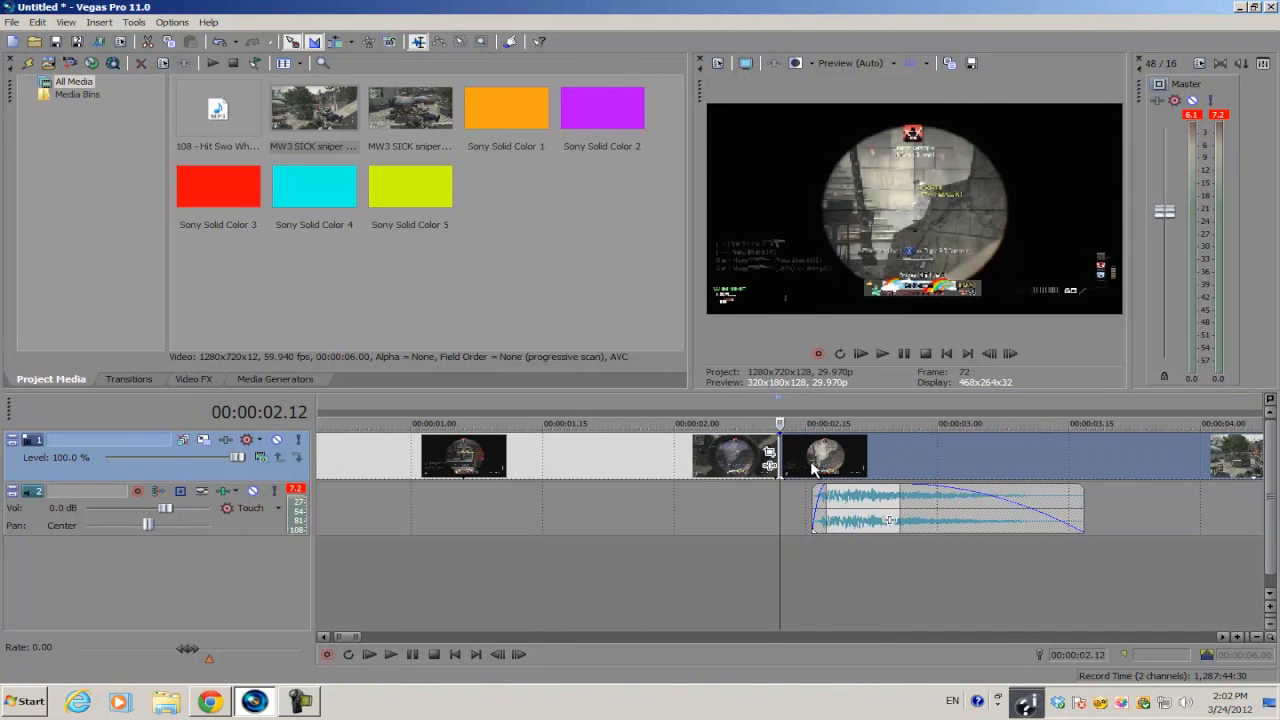
click(816, 472)
scroll(830, 470, up, 3)
click(685, 460)
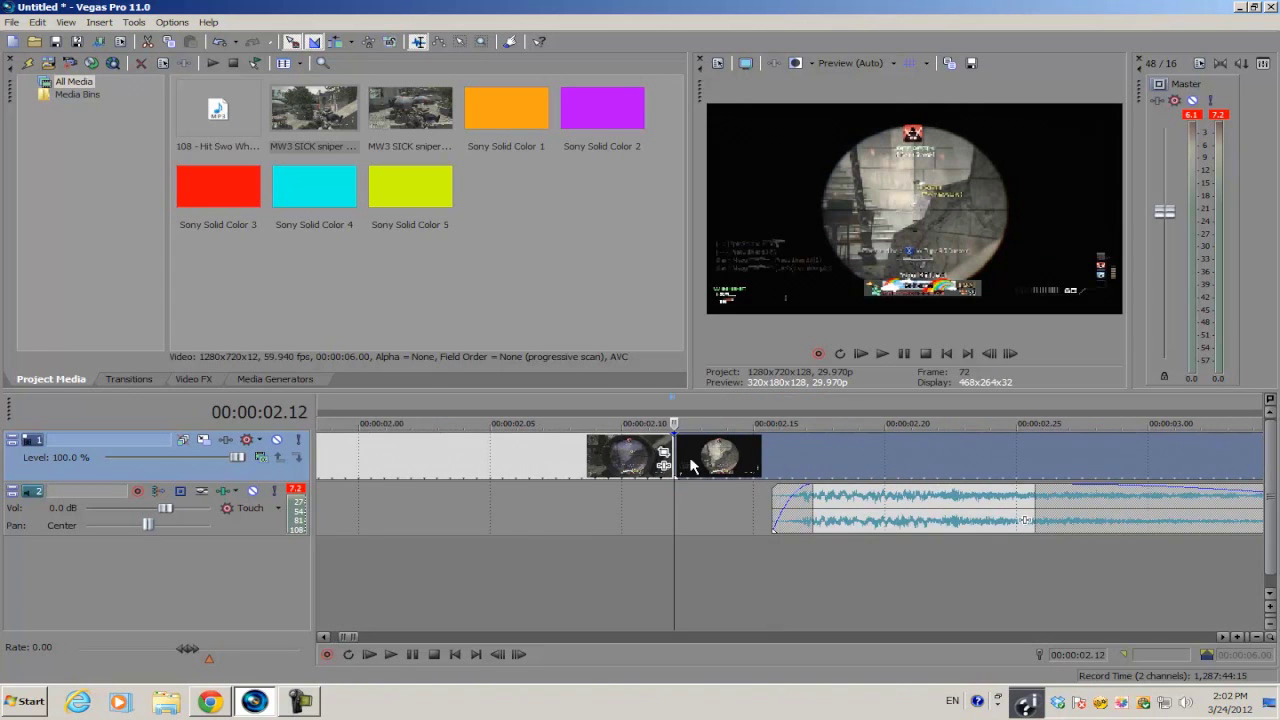
scroll(685, 460, down, 3)
key(space)
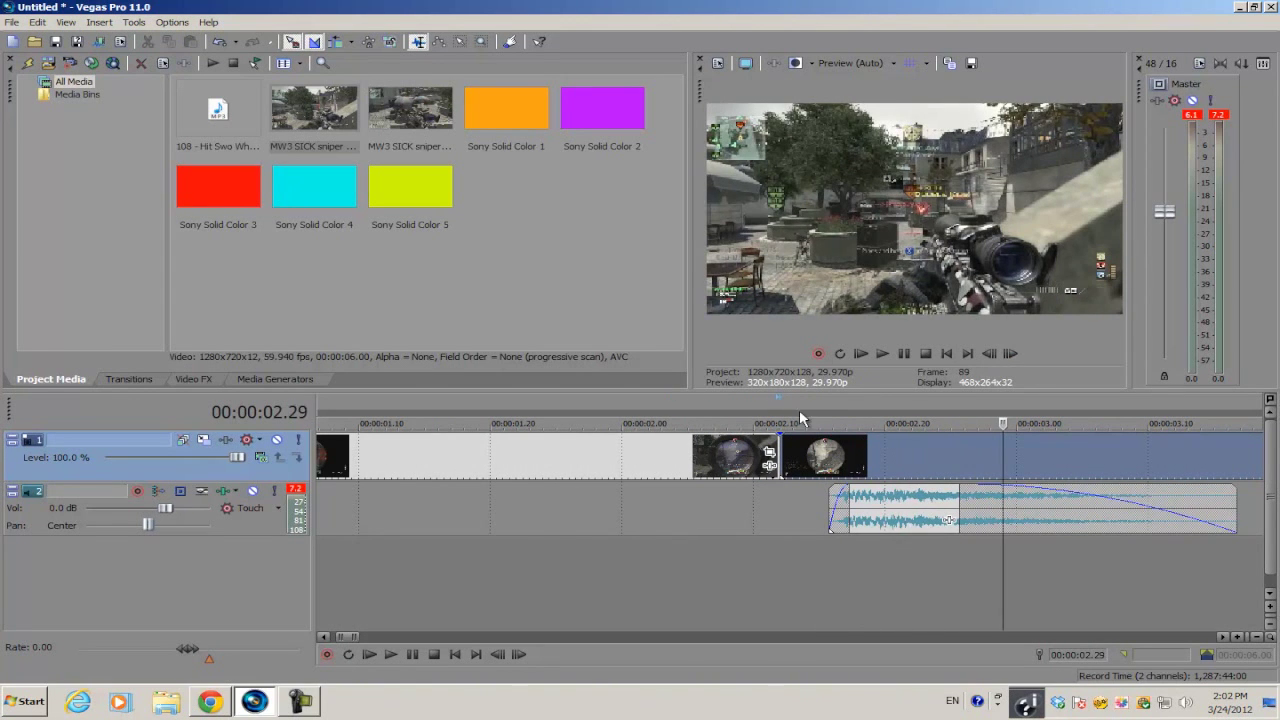
key(space)
key(Down)
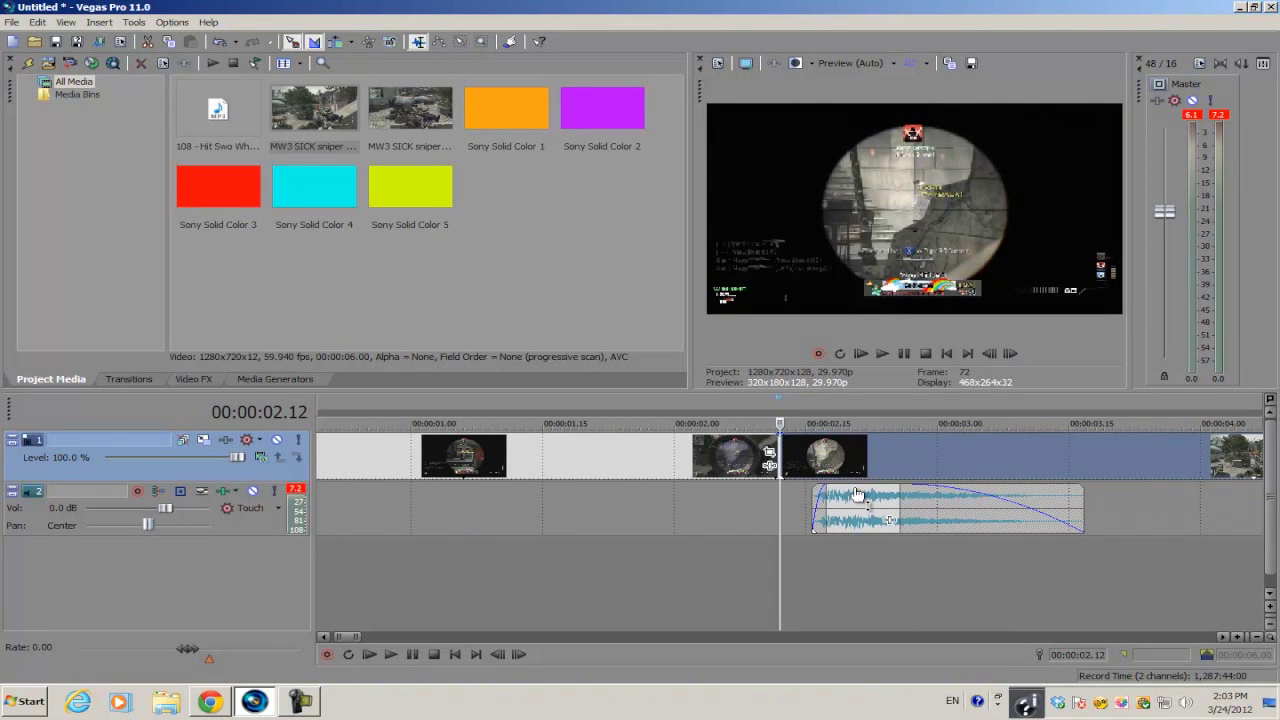
Lower the hit-sound audio clip's gain and preview the quieter audio from the scope clip
drag(857, 494, 857, 528)
key(space)
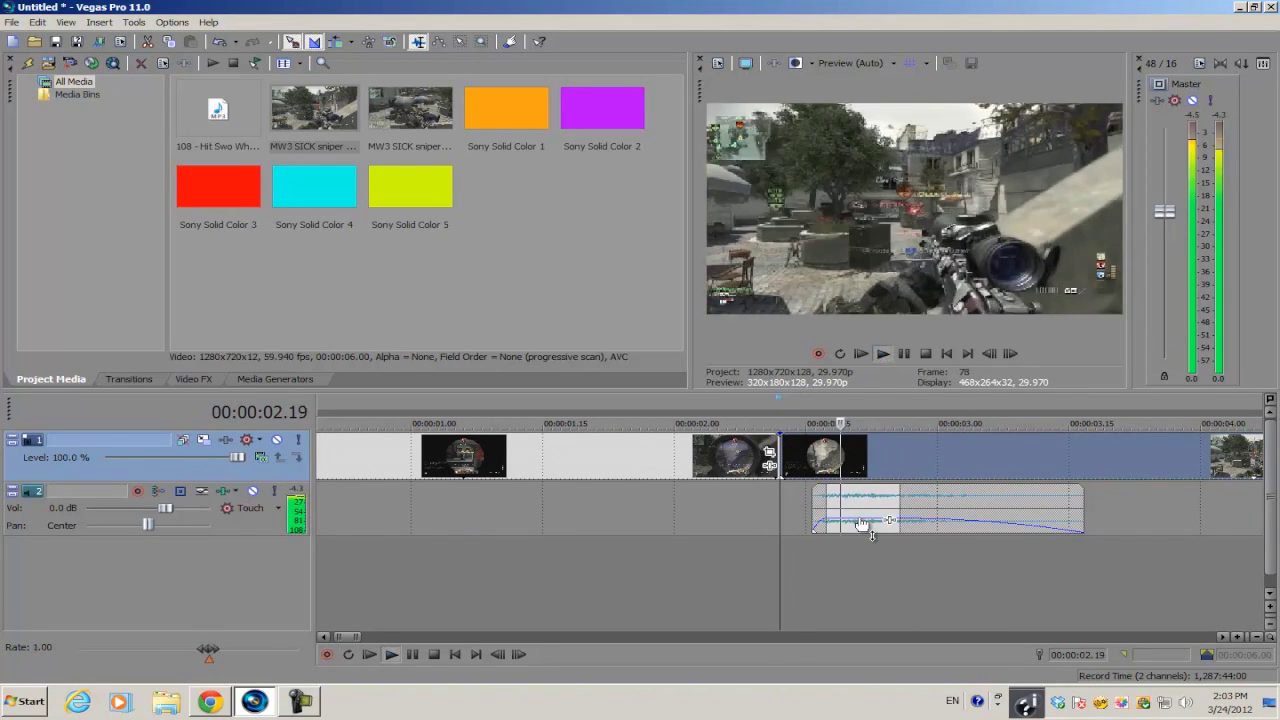
click(805, 457)
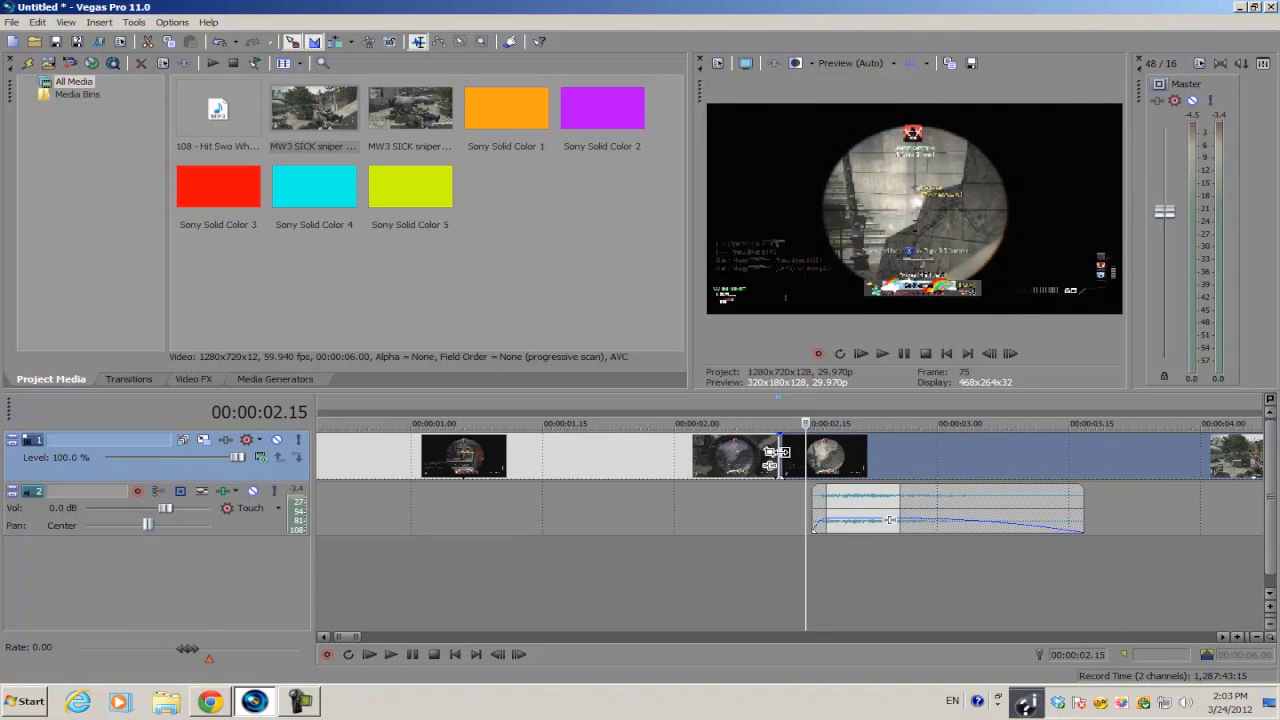
click(778, 457)
scroll(778, 457, down, 3)
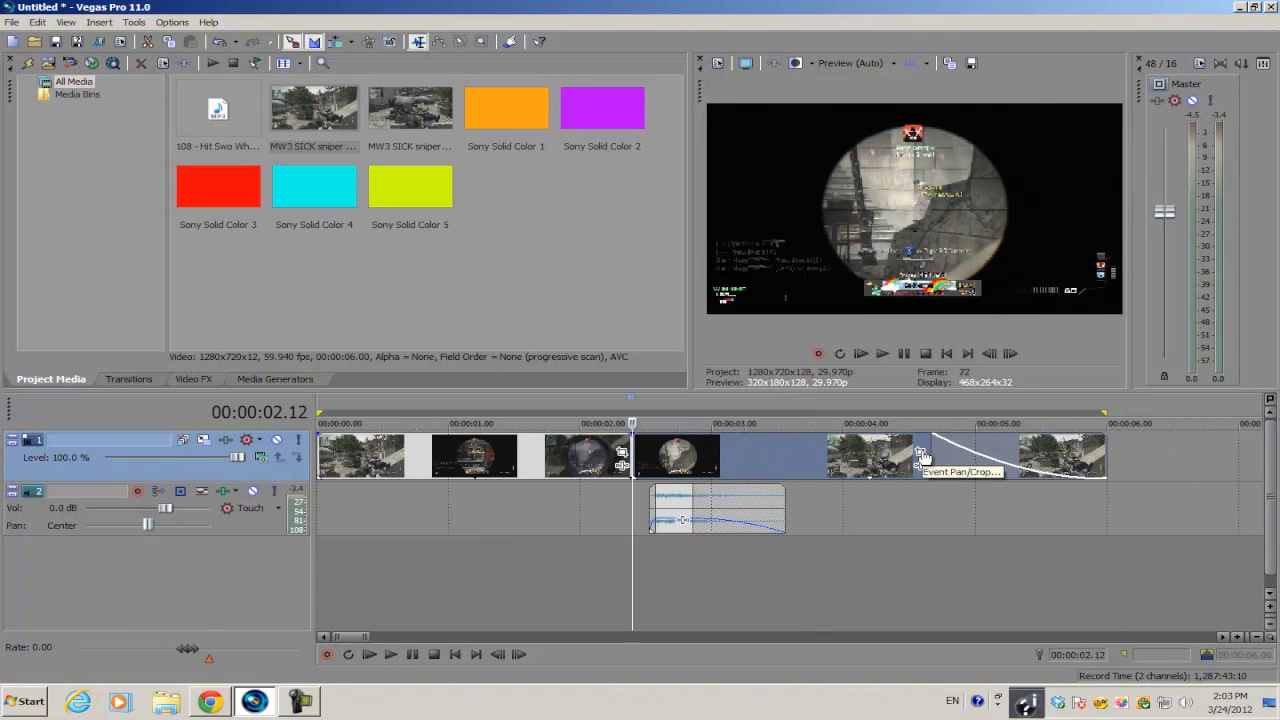
Open Event Pan/Crop for the MW3 sniper clip and scrub to the scoped frame near 00:00:00.03
click(921, 454)
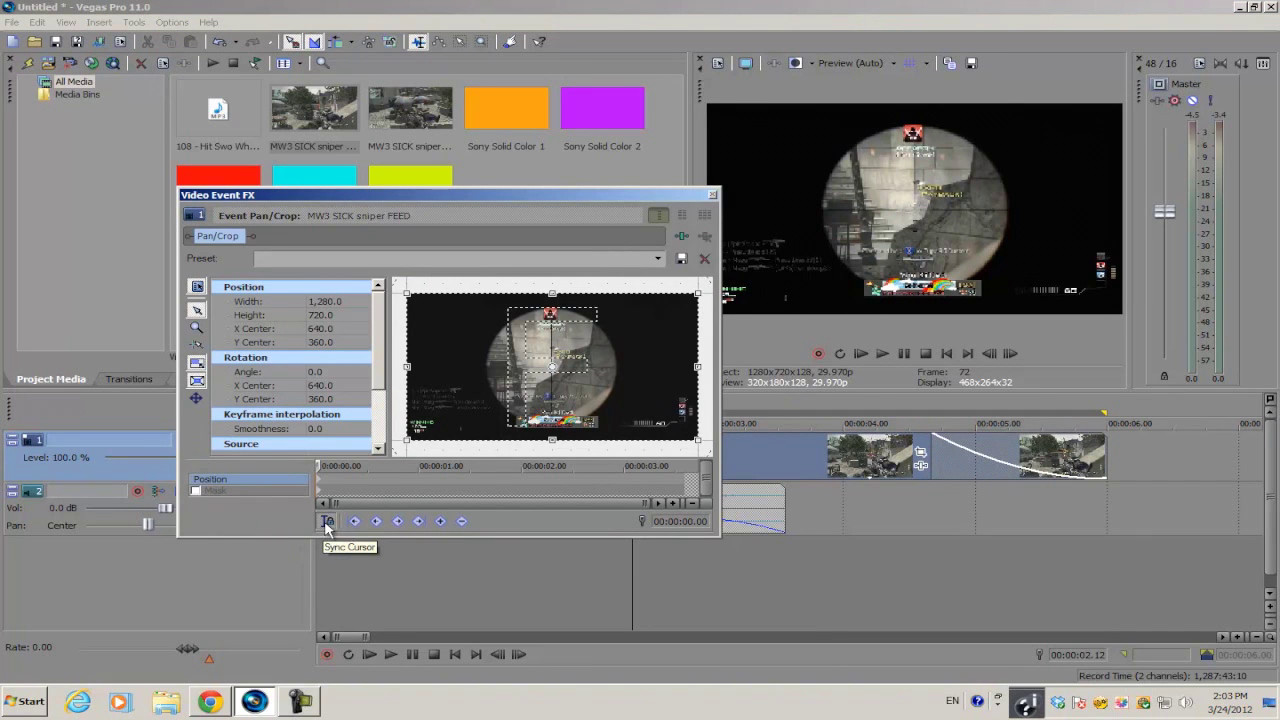
drag(316, 469, 513, 466)
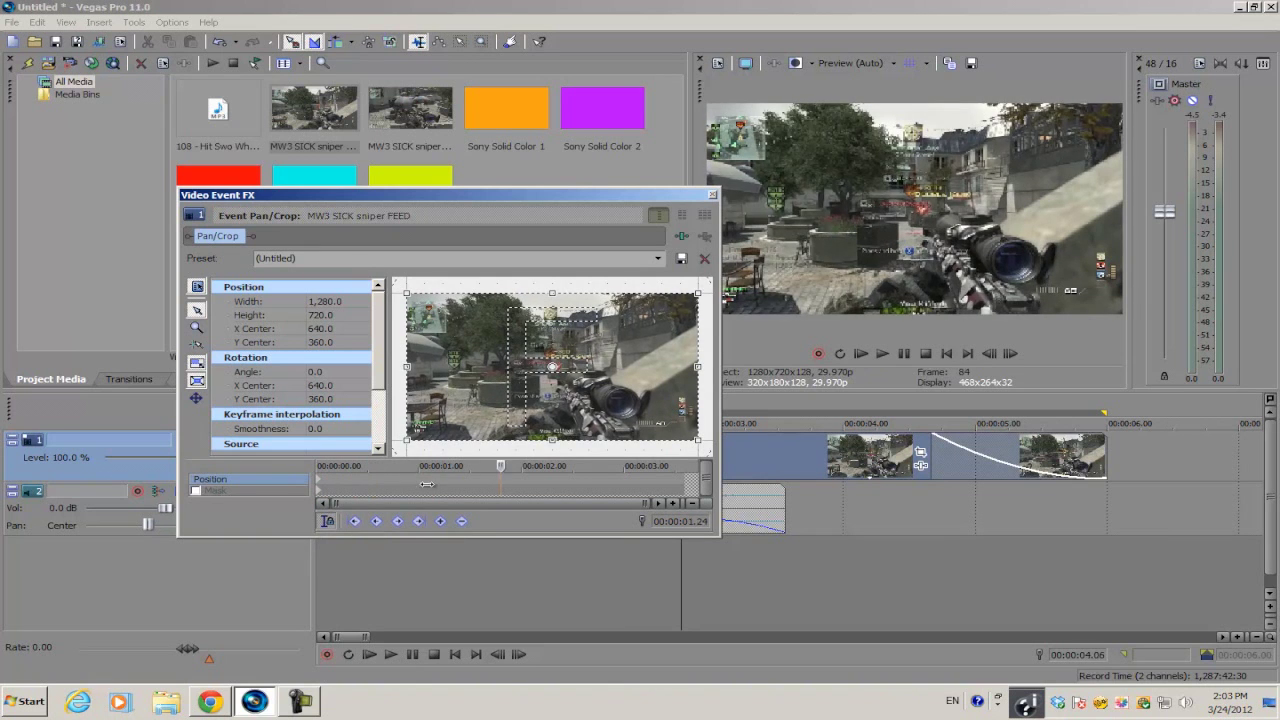
drag(428, 476, 473, 476)
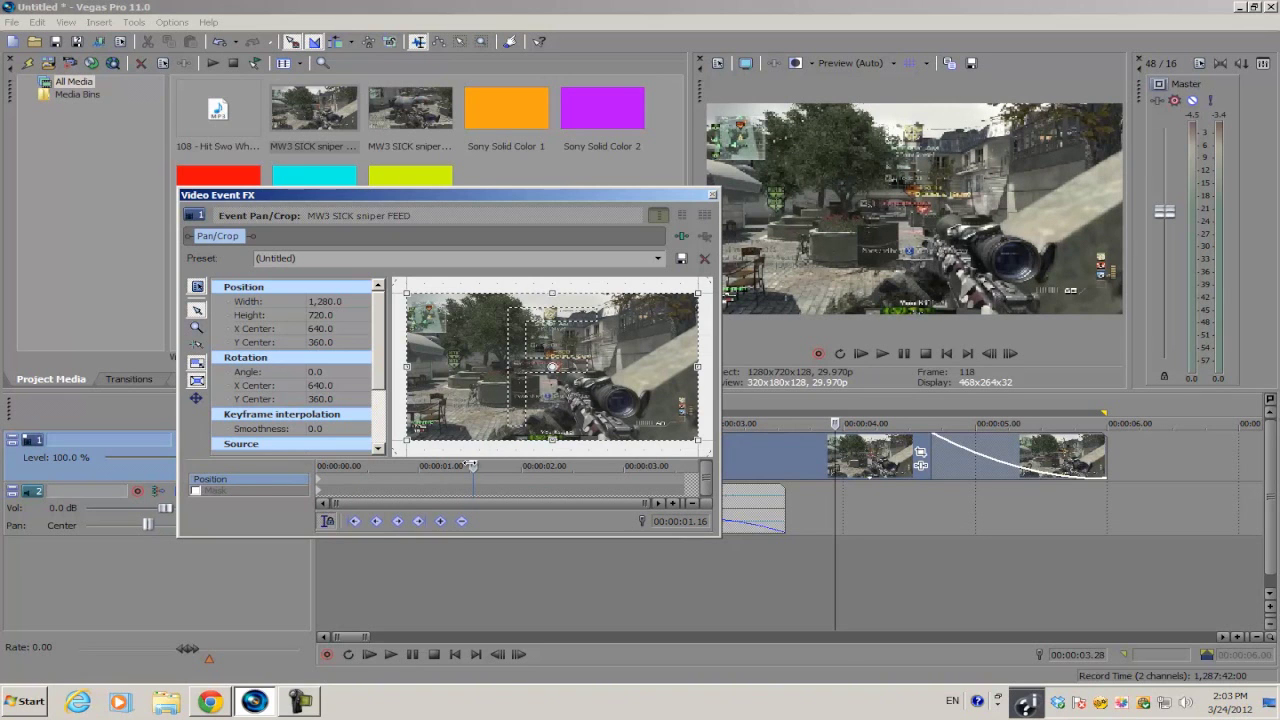
drag(473, 466, 334, 478)
scroll(337, 484, up, 2)
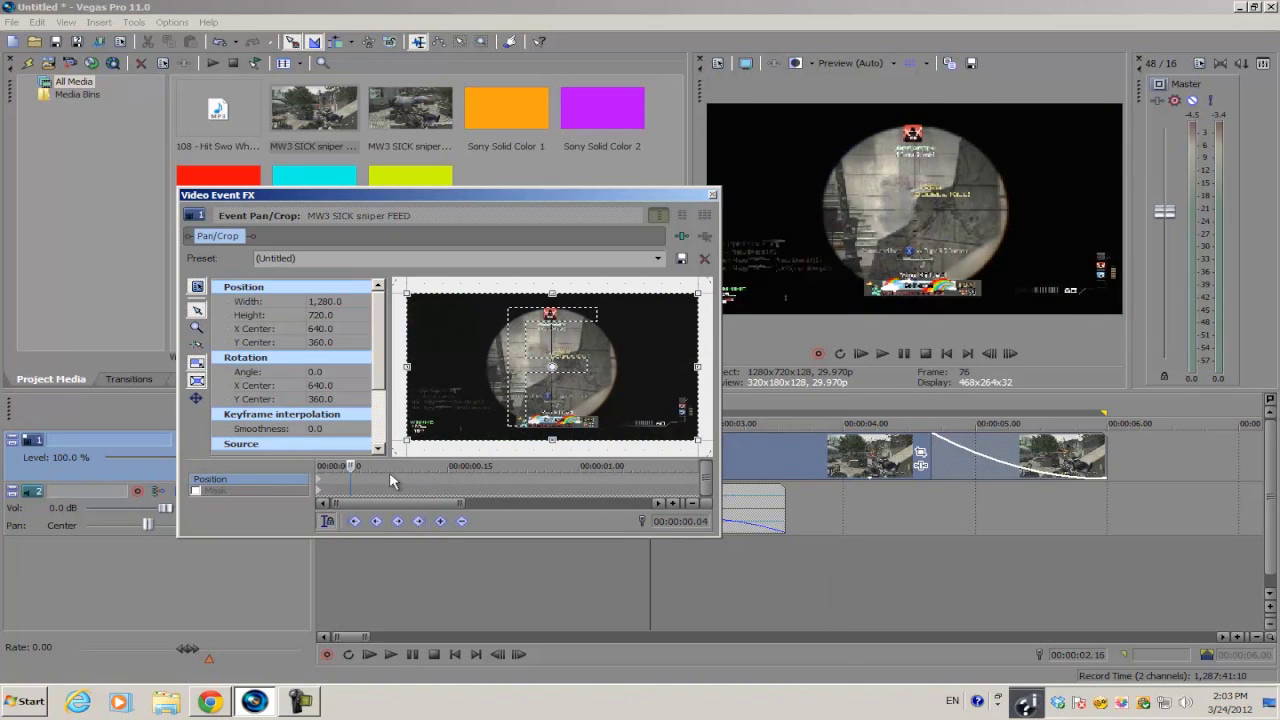
scroll(360, 482, up, 5)
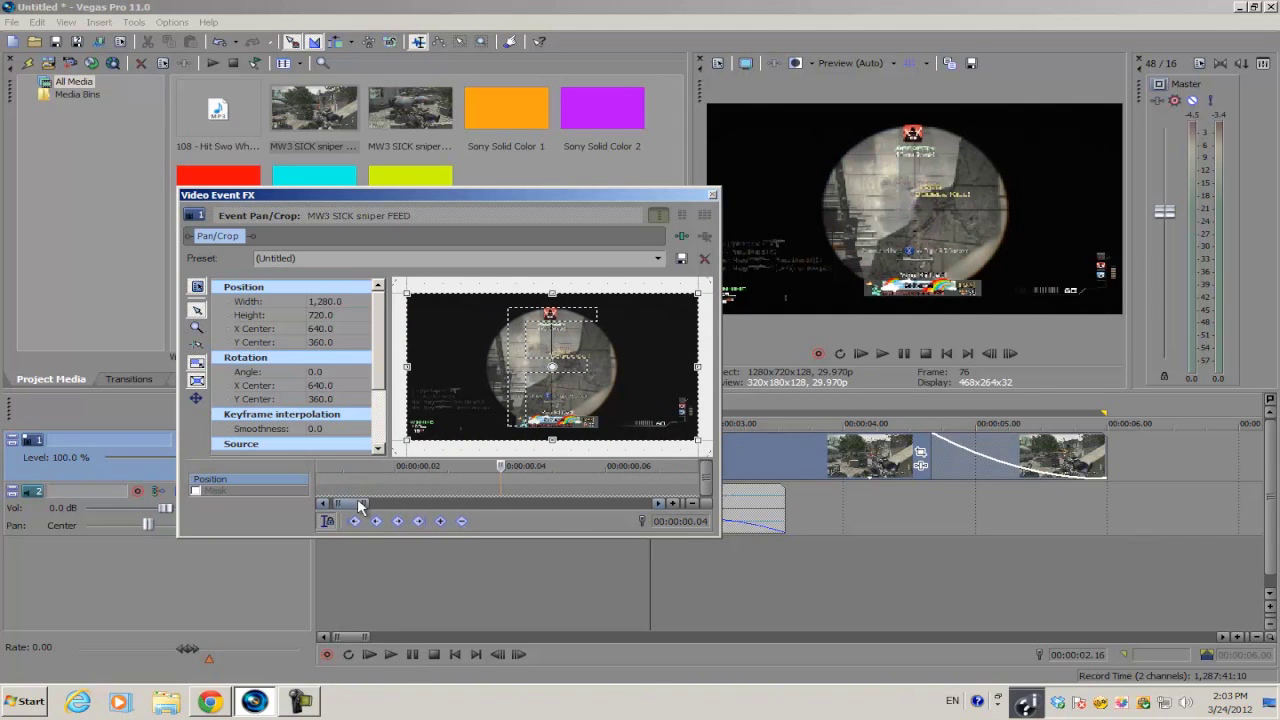
scroll(360, 506, left, 2)
drag(358, 482, 631, 482)
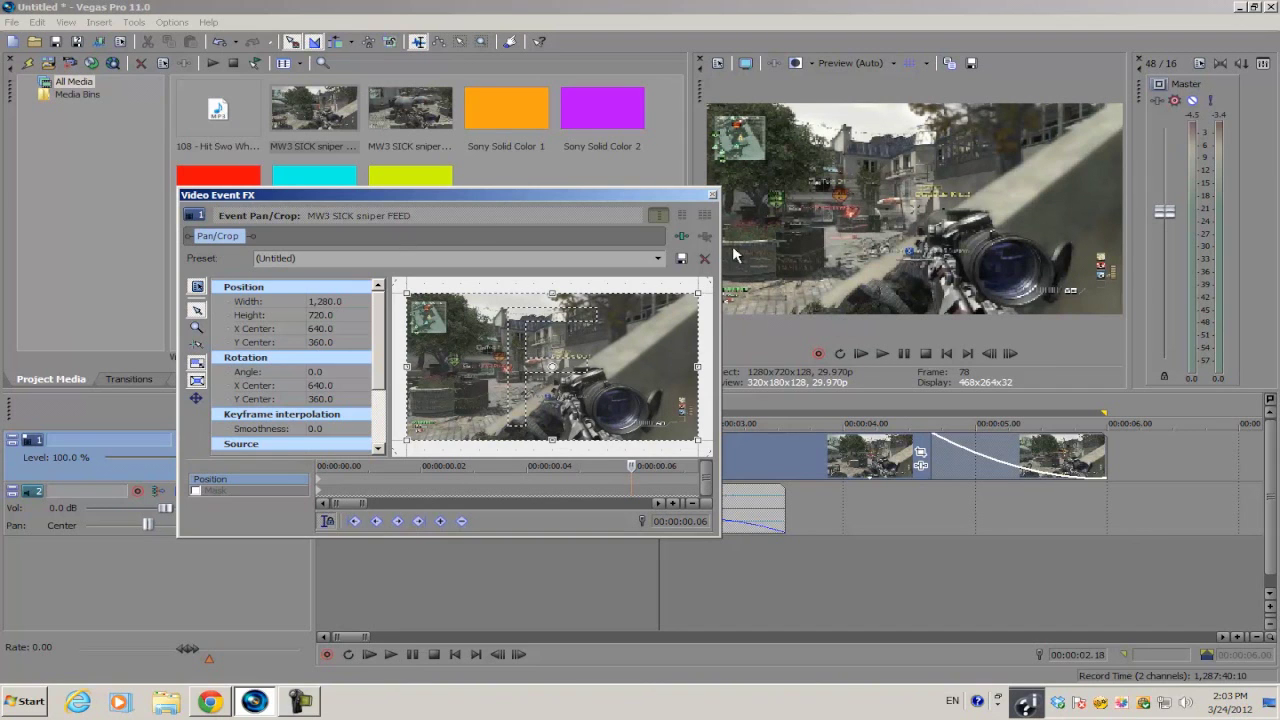
drag(631, 466, 594, 477)
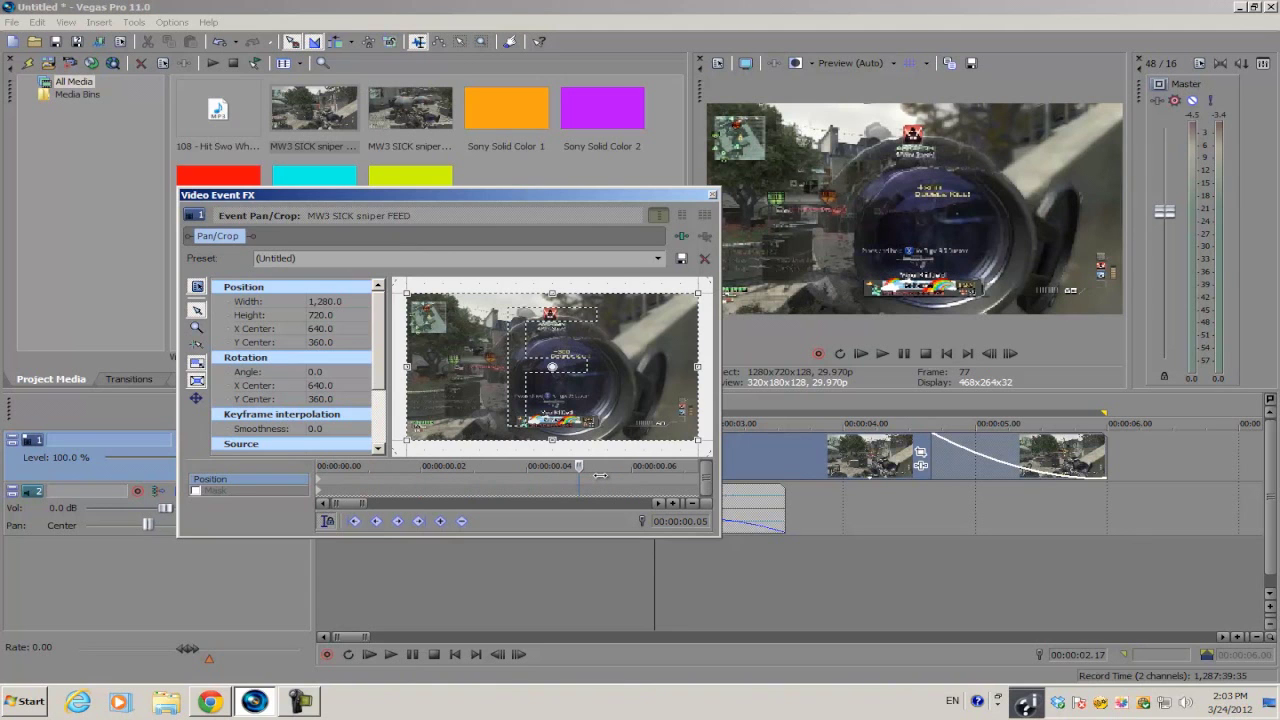
drag(592, 475, 486, 480)
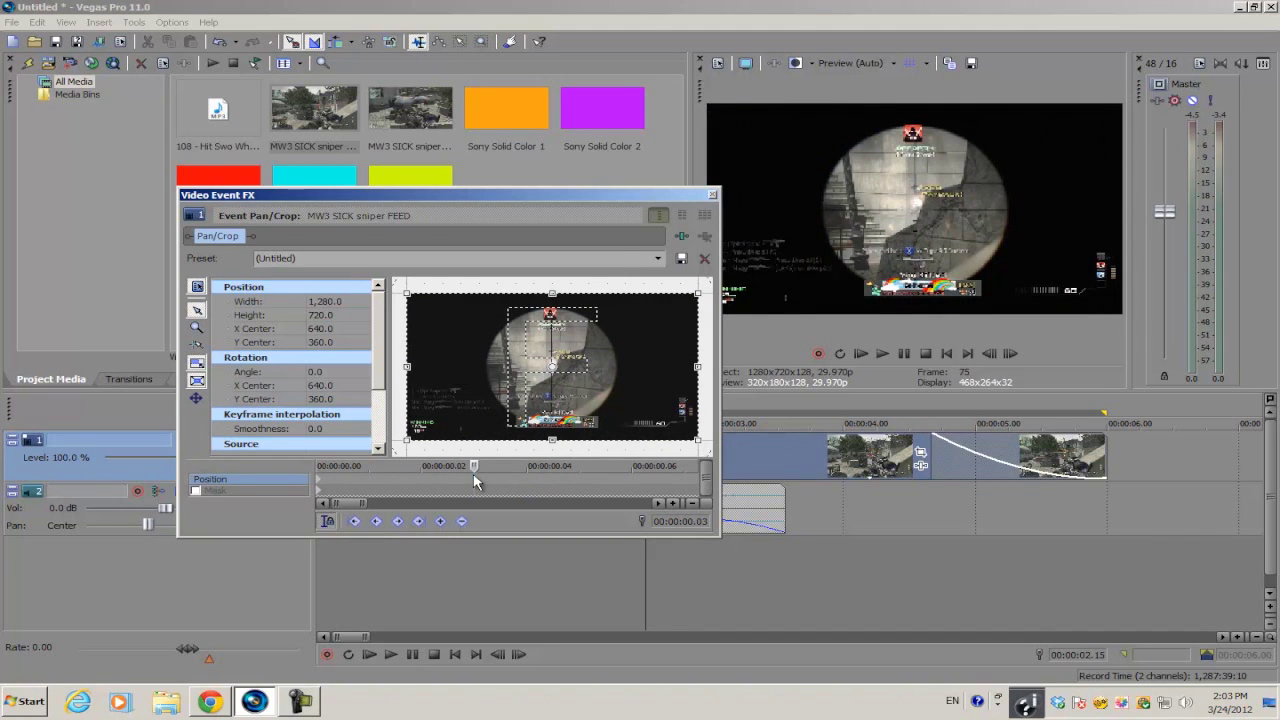
Keyframe 0.03 s, then at 0.04 s zoom the crop to 1,030.4 × 579.6 and tilt it
click(441, 521)
click(1010, 353)
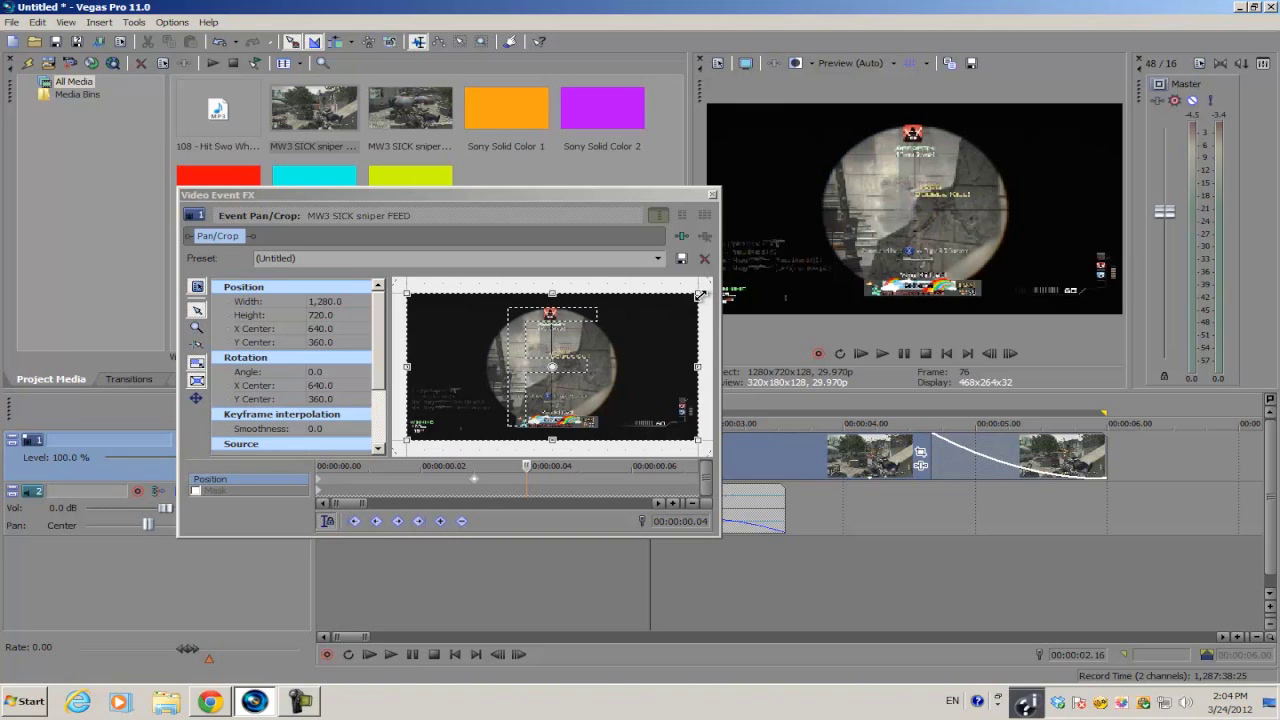
drag(699, 295, 669, 308)
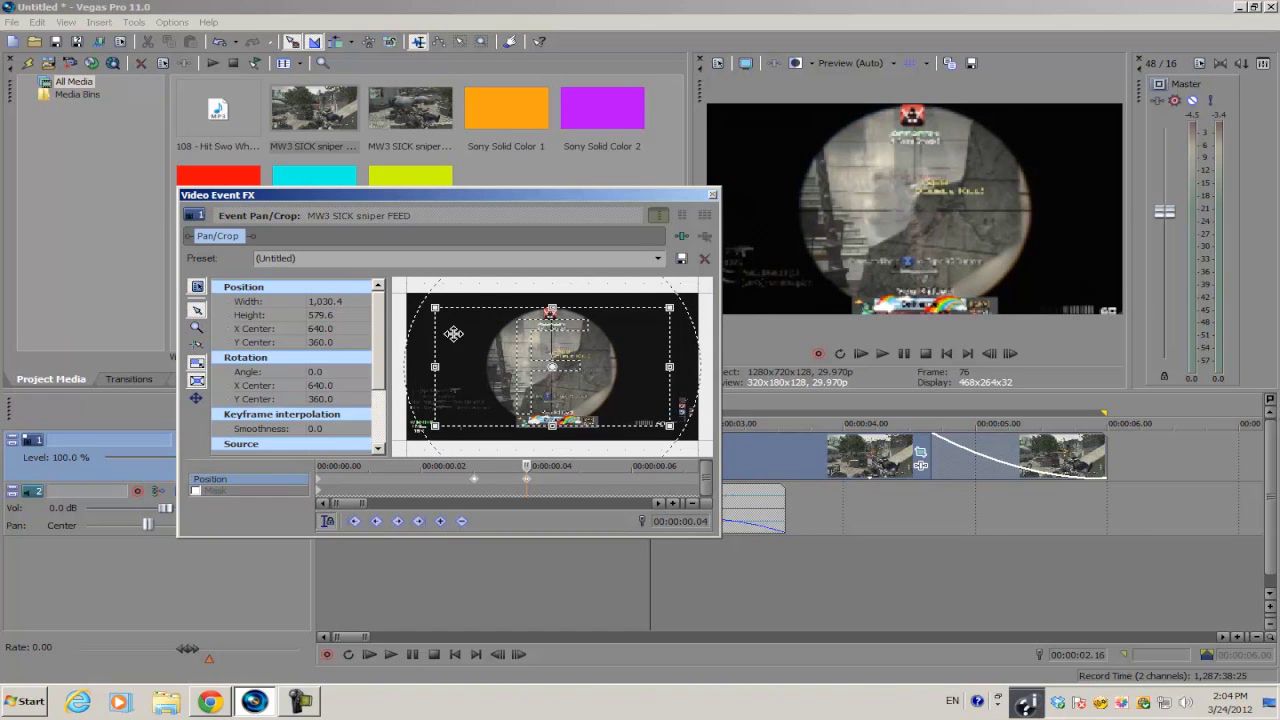
scroll(588, 300, down, 2)
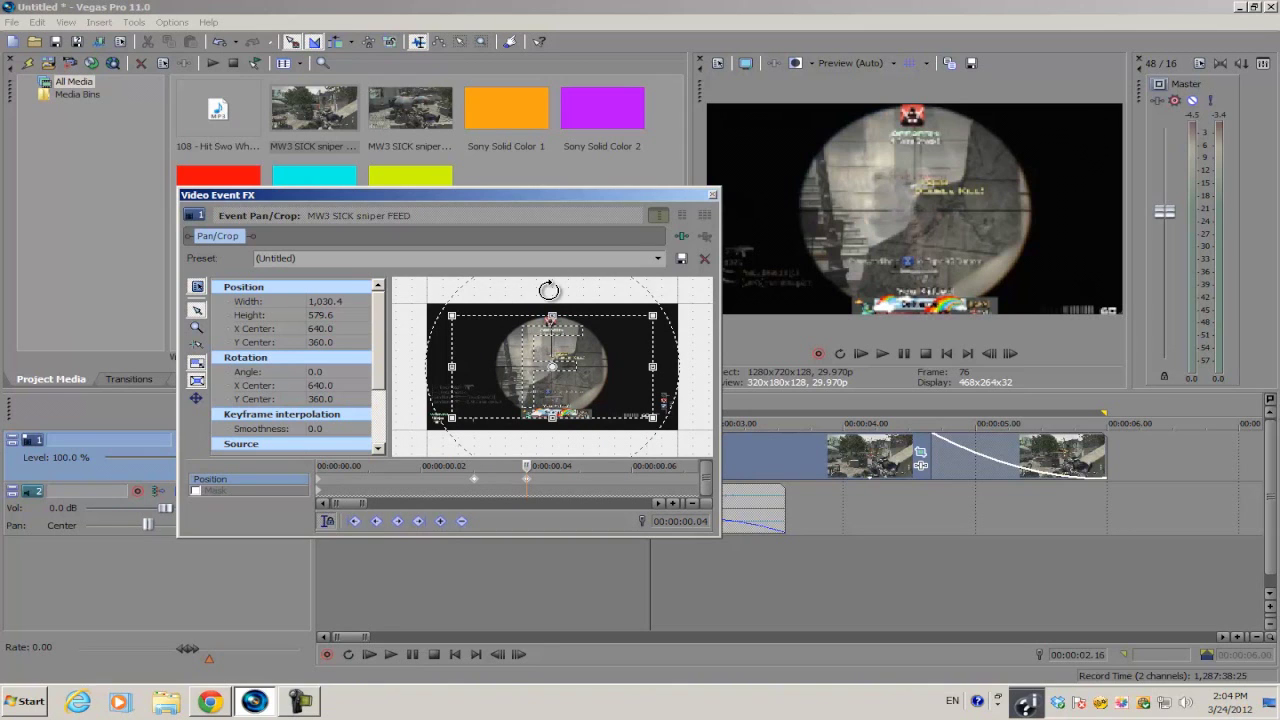
mouse_move(565, 290)
mouse_down()
mouse_move(554, 289)
mouse_move(577, 289)
mouse_move(553, 288)
mouse_up()
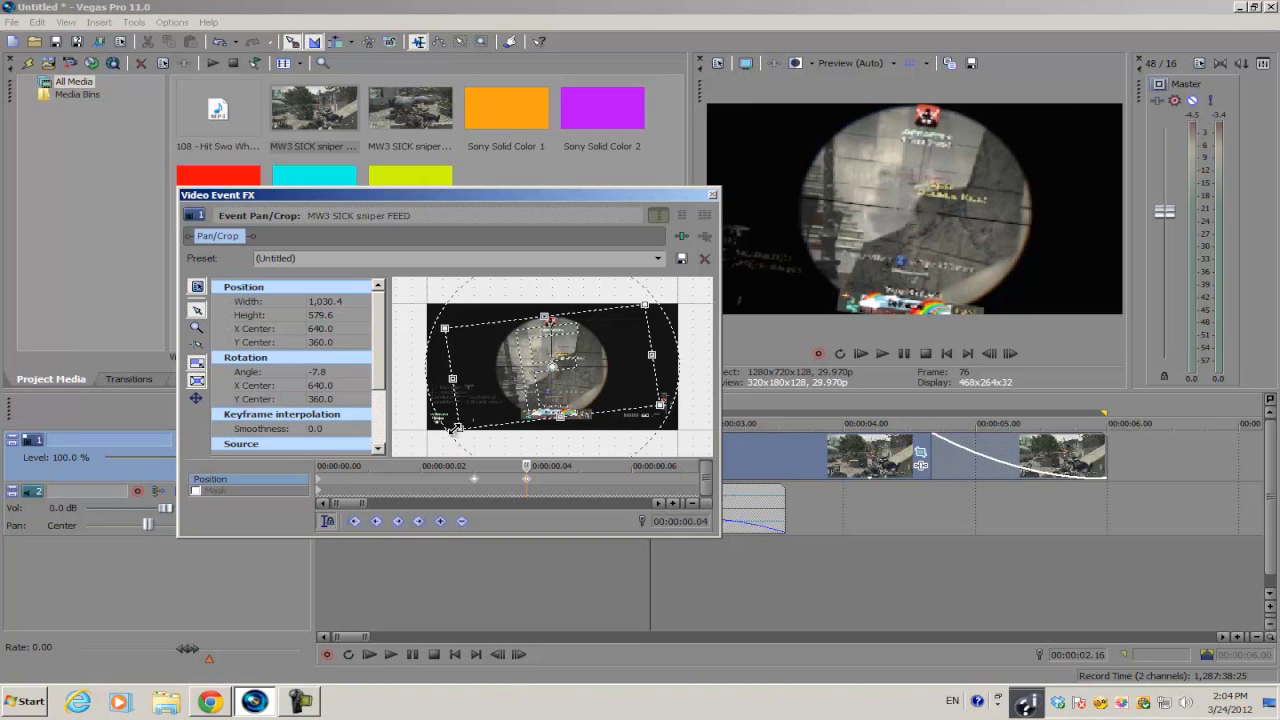
Tilt the frame to about −7.6° at 0.05 s, then delete that keyframe and undo the deletion
drag(538, 467, 565, 466)
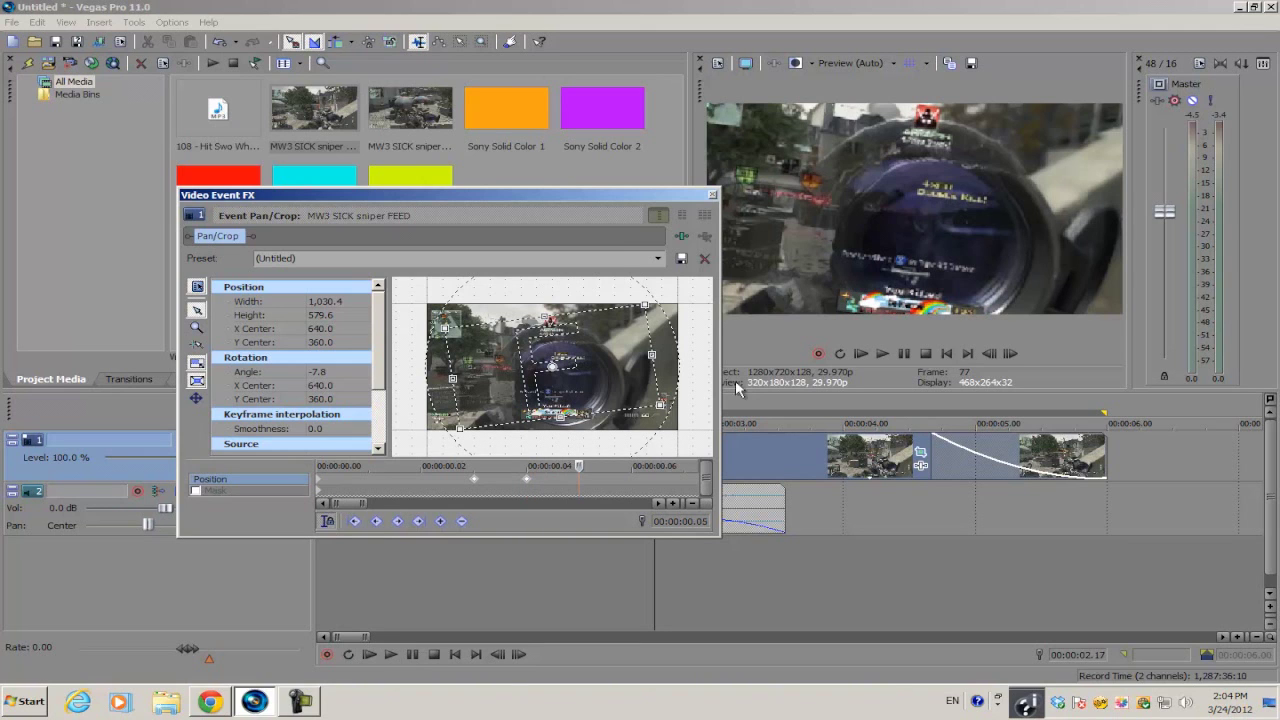
drag(648, 296, 625, 288)
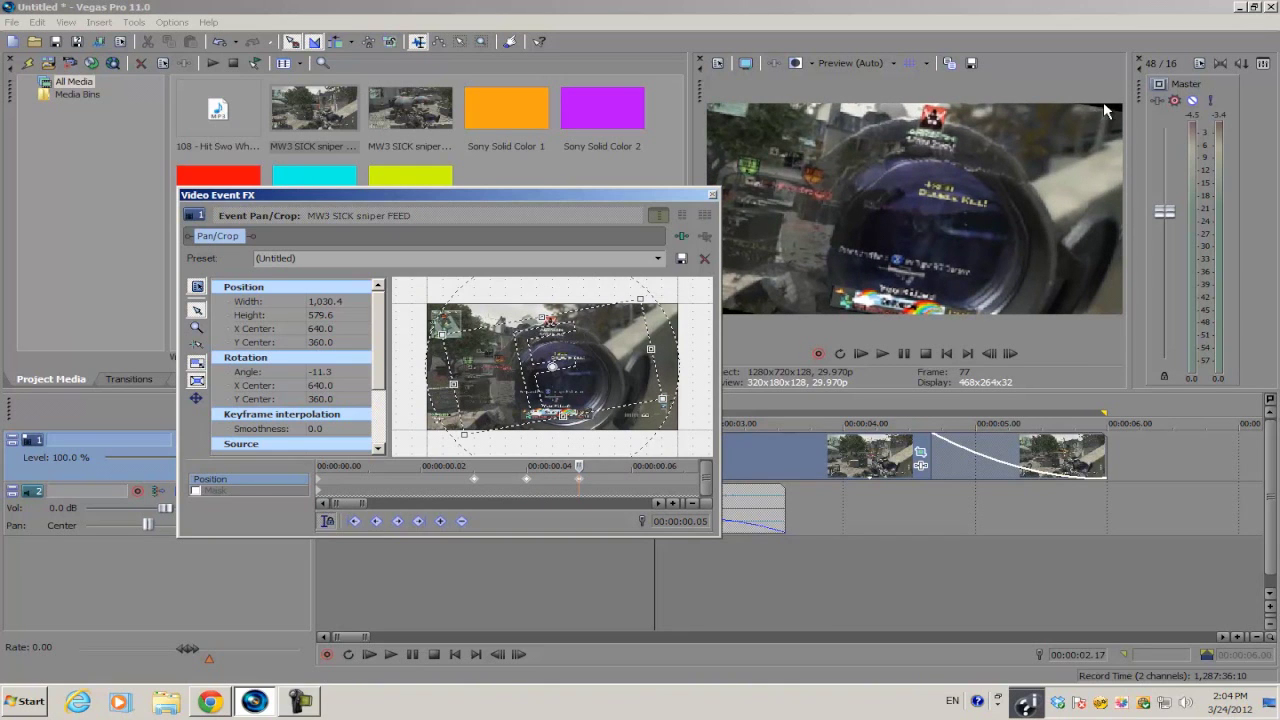
drag(602, 297, 607, 296)
right_click(577, 479)
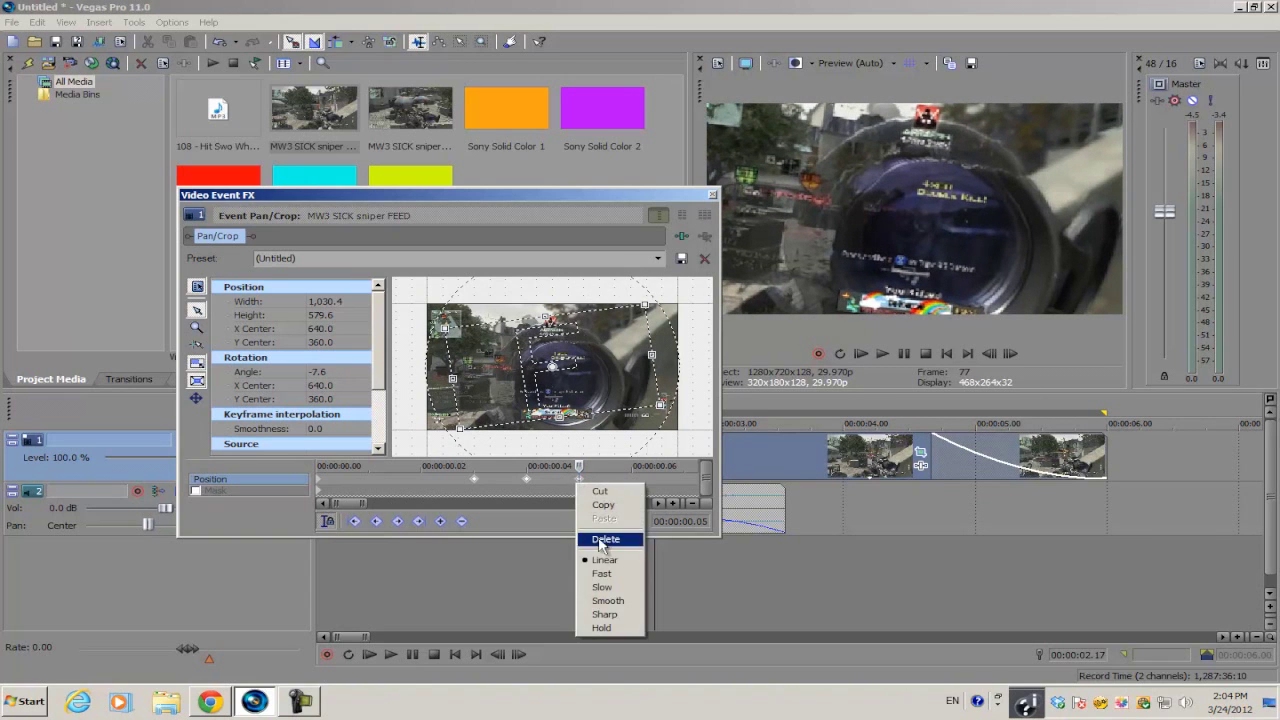
click(605, 540)
key(ctrl+z)
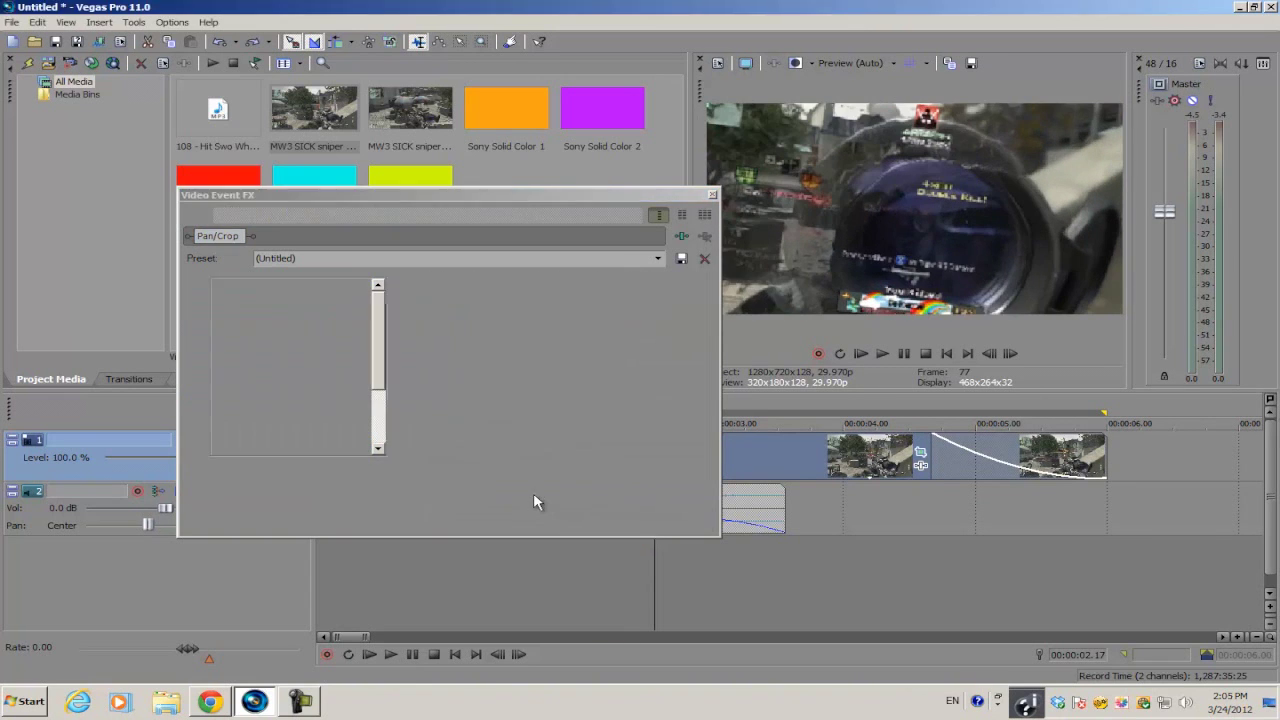
Delete the unwanted Pan/Crop keyframe and move the keyframe cursor to 00:00:03.18
scroll(548, 500, up, 5)
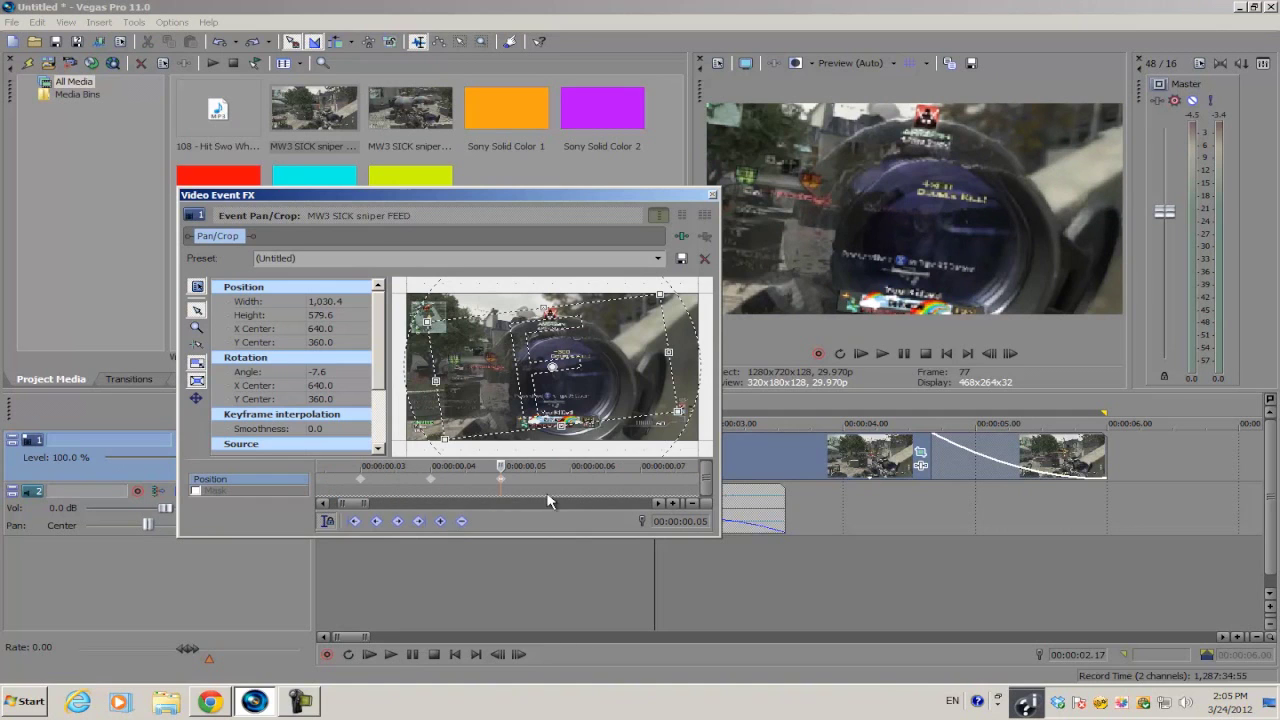
right_click(503, 487)
click(527, 531)
scroll(486, 480, down, 3)
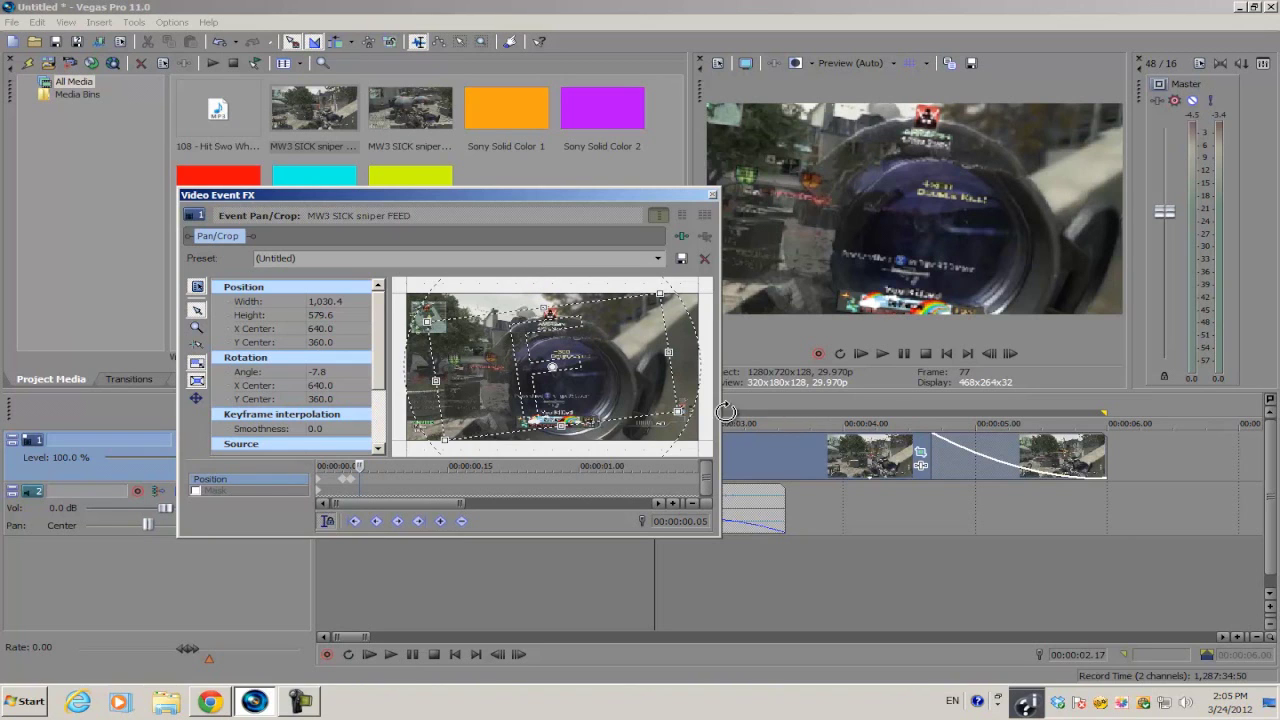
scroll(383, 474, down, 3)
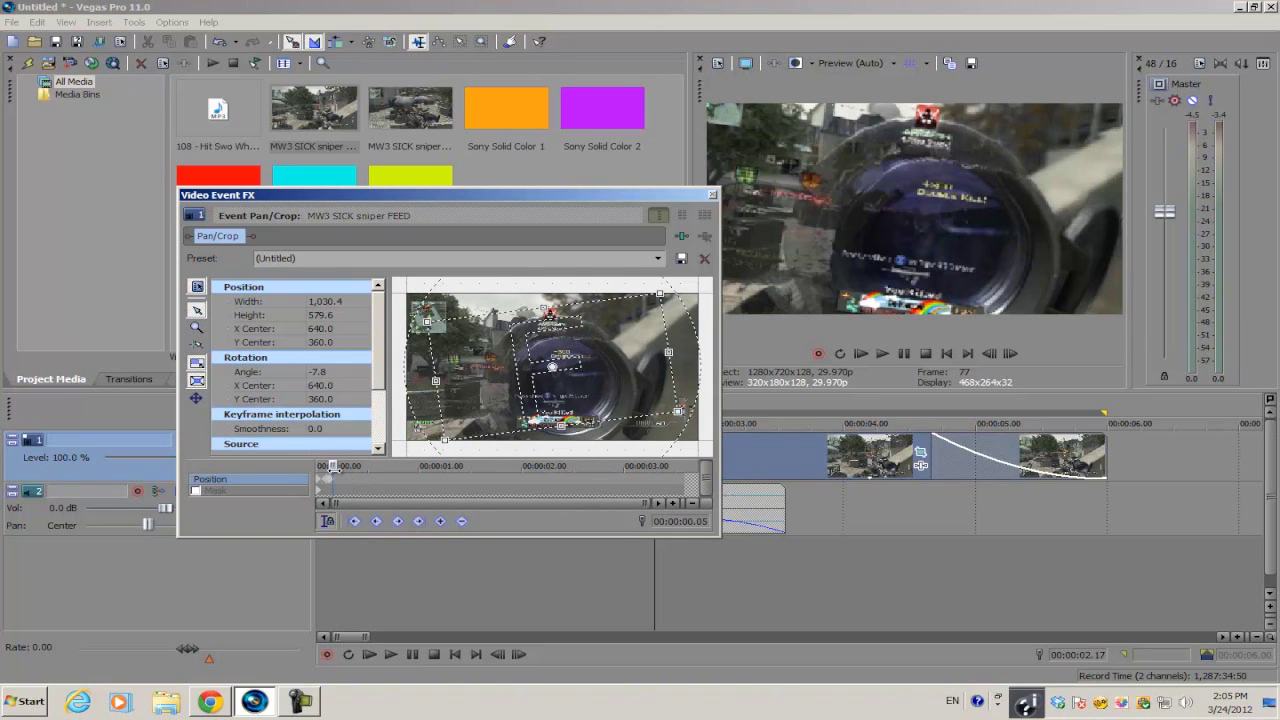
drag(333, 466, 688, 465)
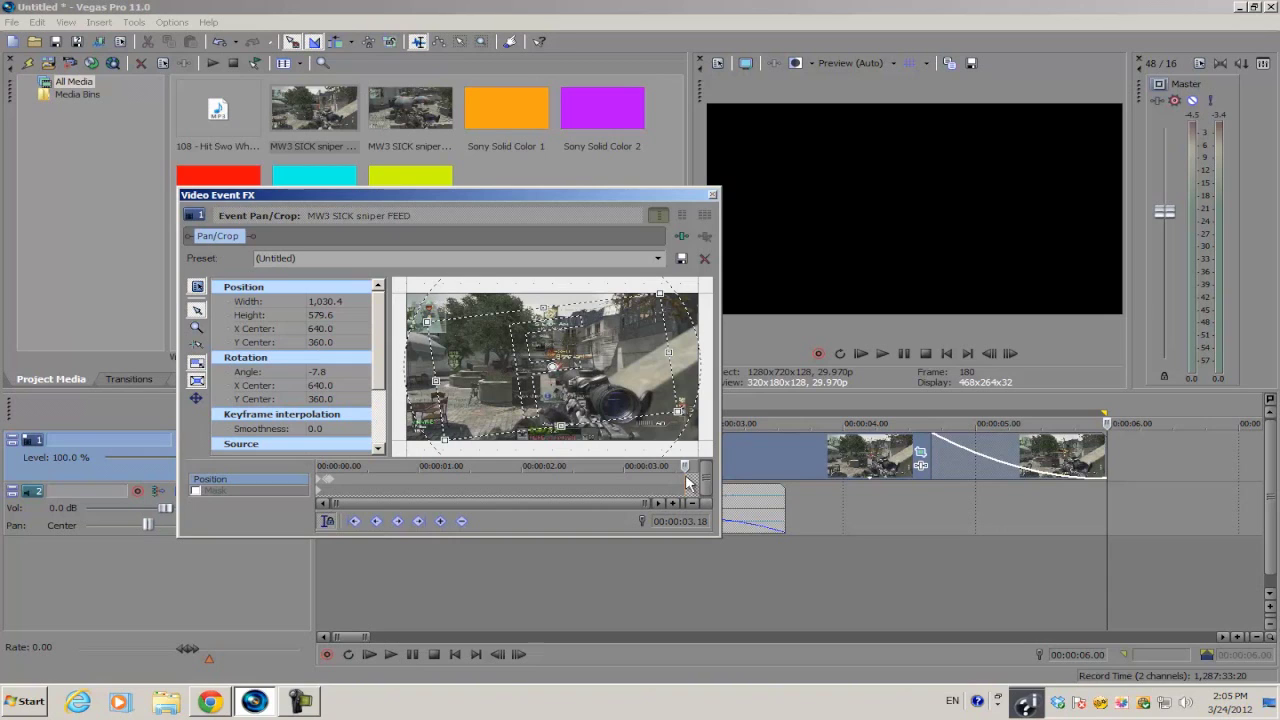
click(441, 522)
Set the 03.18 frame to 0.0° rotation and 1,104.1 × 621.0 size, then close Pan/Crop
drag(534, 294, 547, 294)
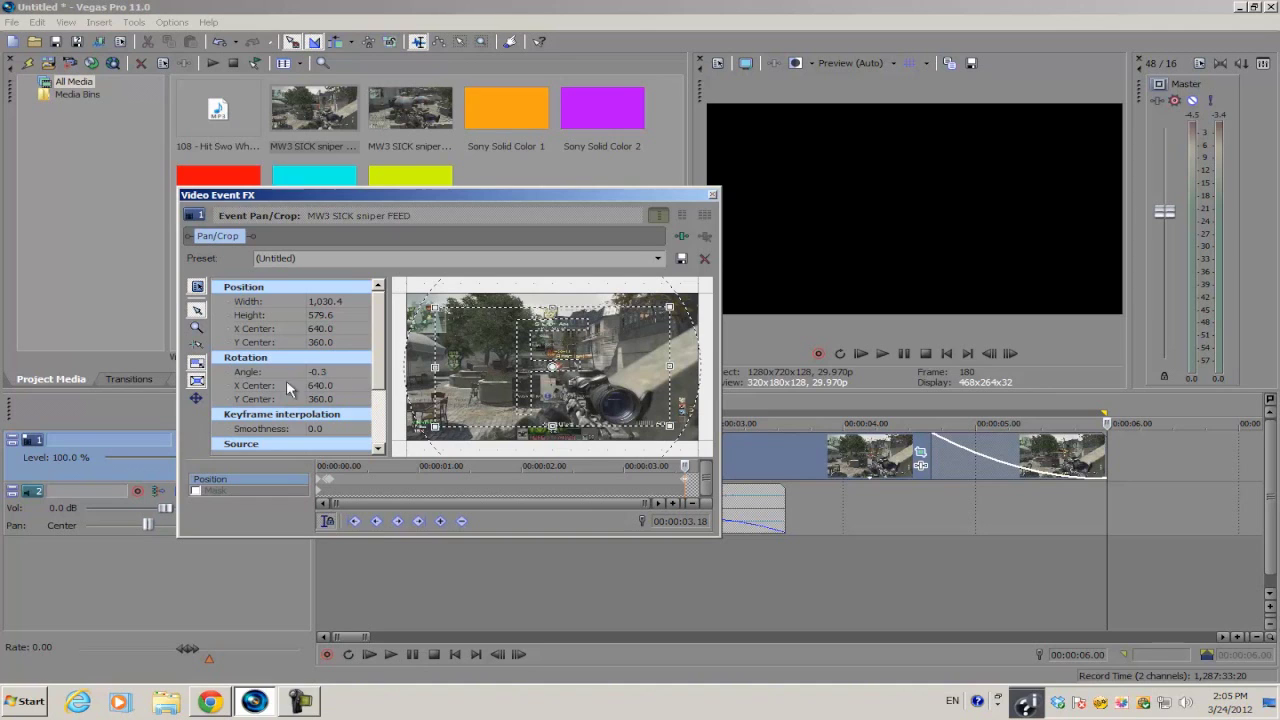
click(318, 372)
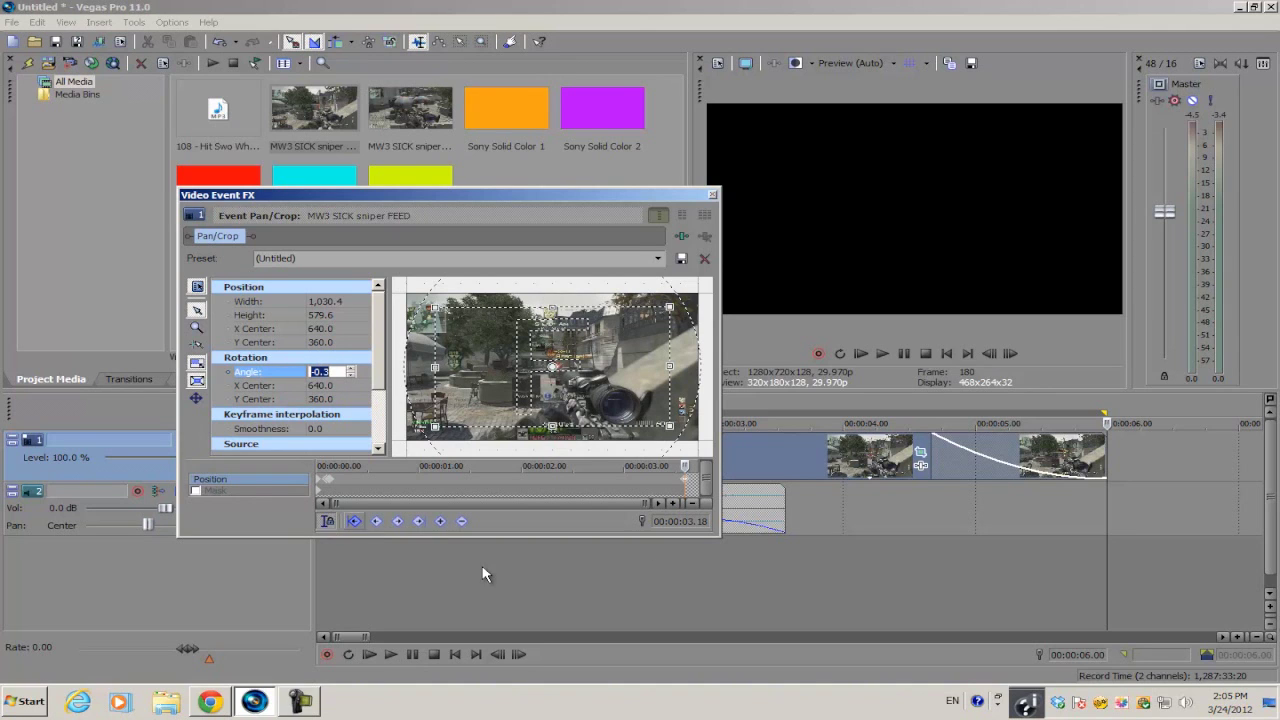
text(0)
key(Return)
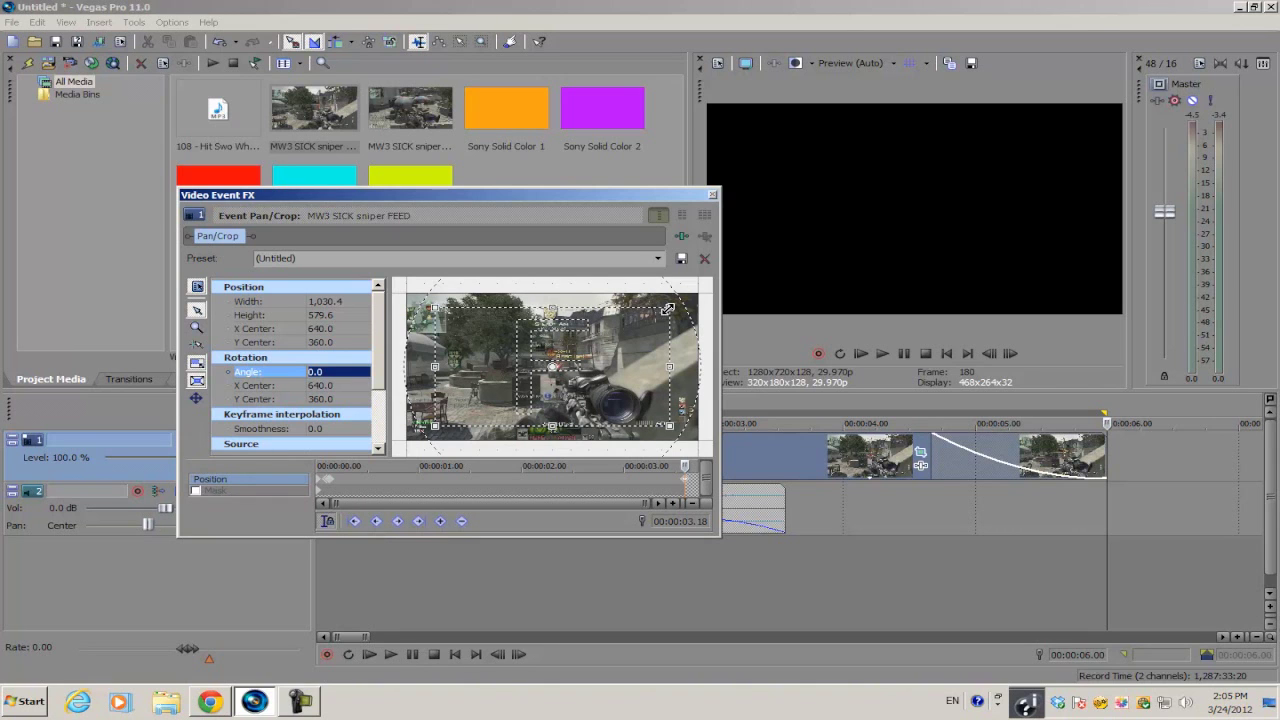
drag(667, 310, 689, 300)
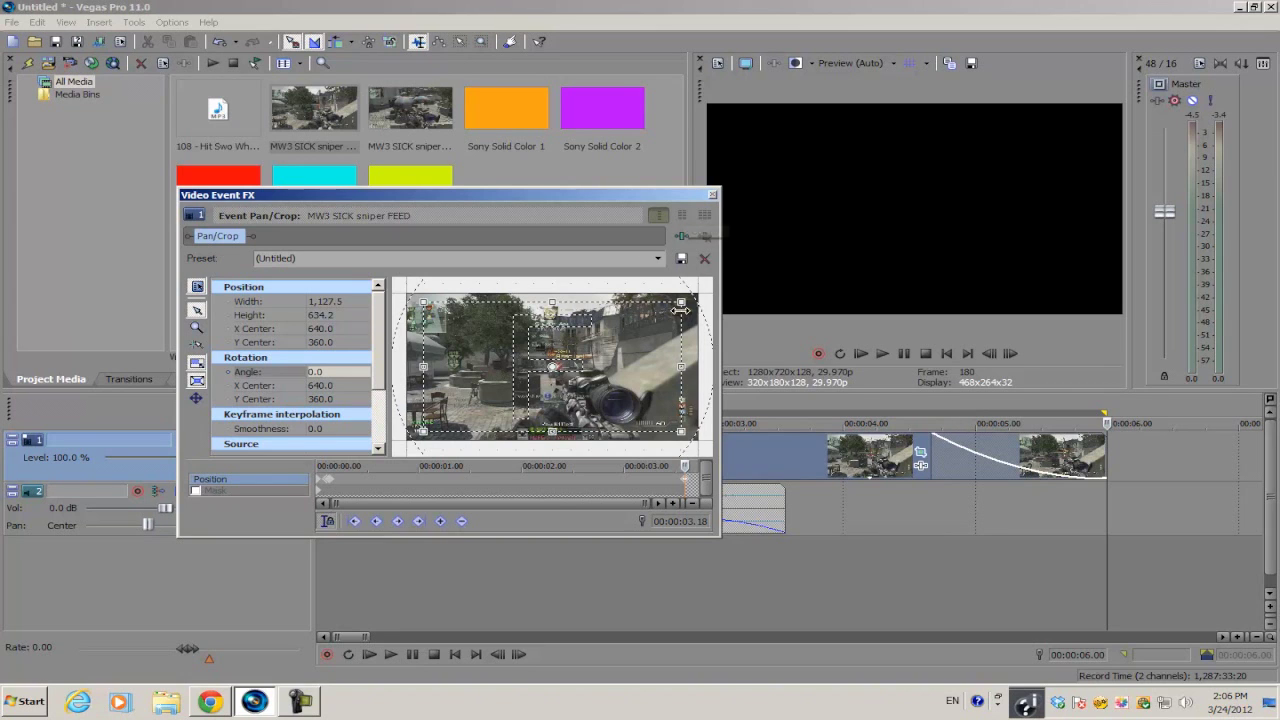
drag(683, 303, 679, 305)
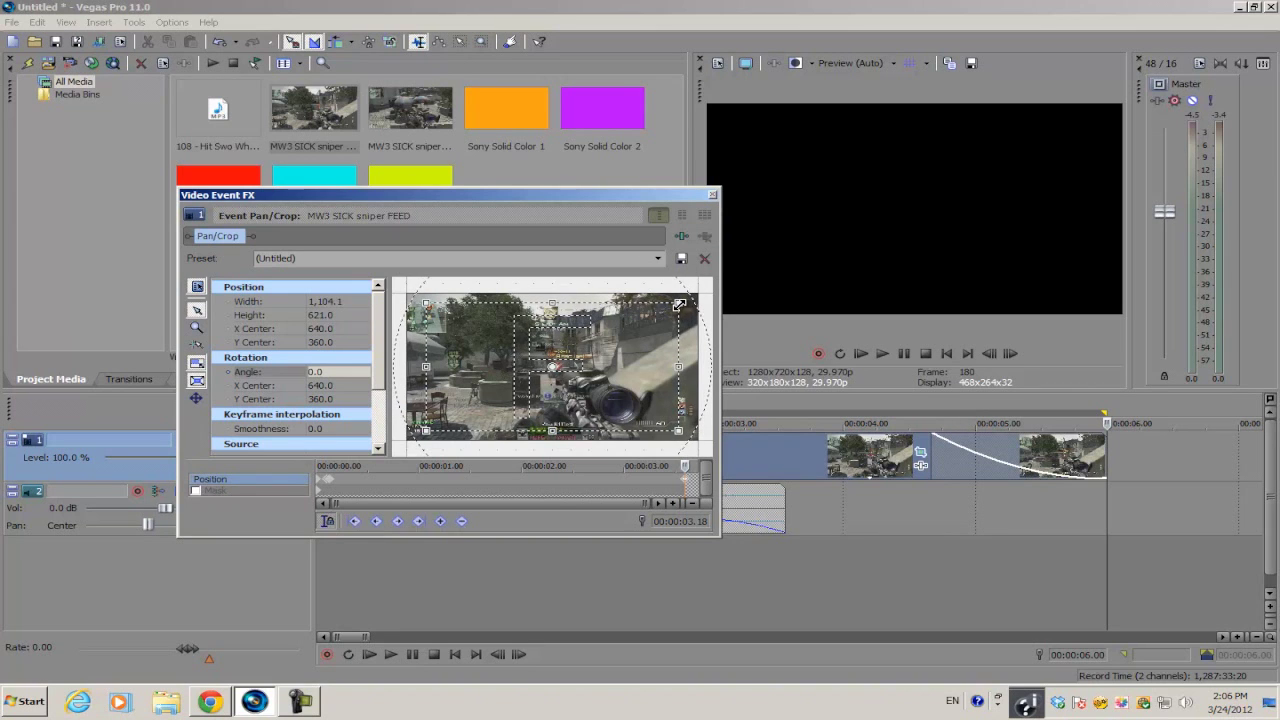
click(712, 195)
Loop-play the marked section to review the zoom-and-rotate, then park the playhead at 00:00:02.16
drag(1106, 403, 458, 410)
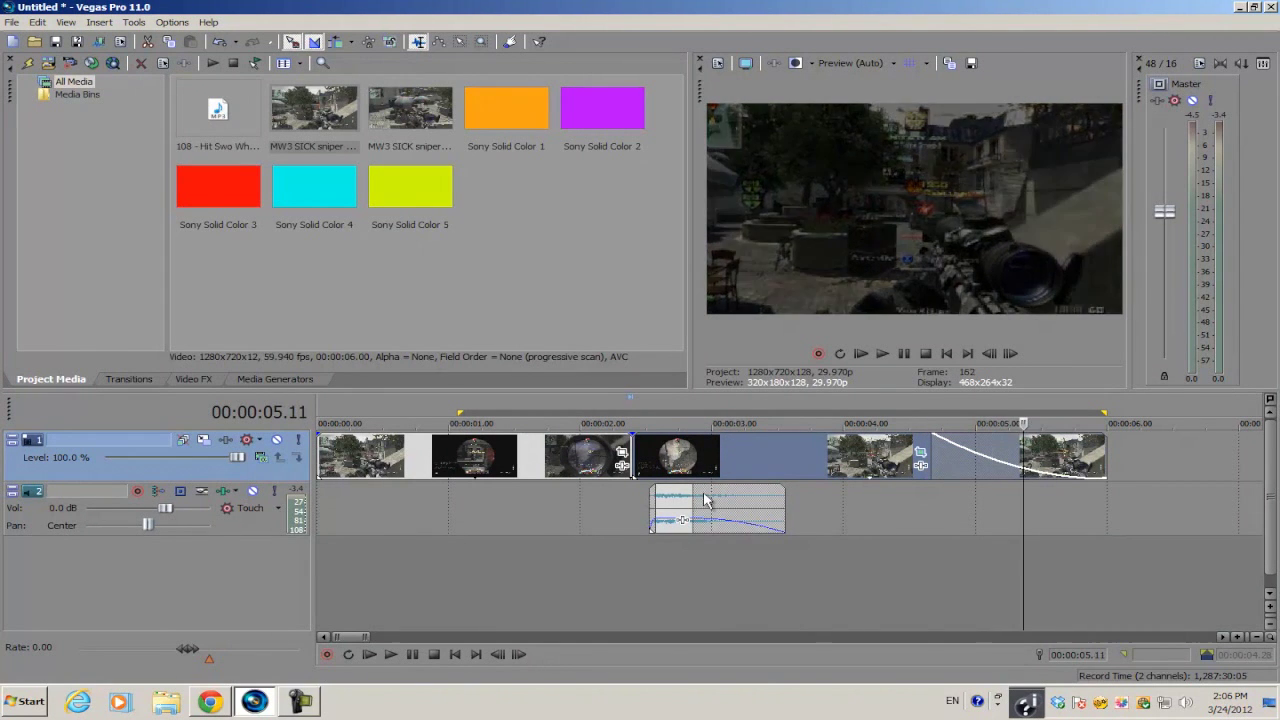
key(space)
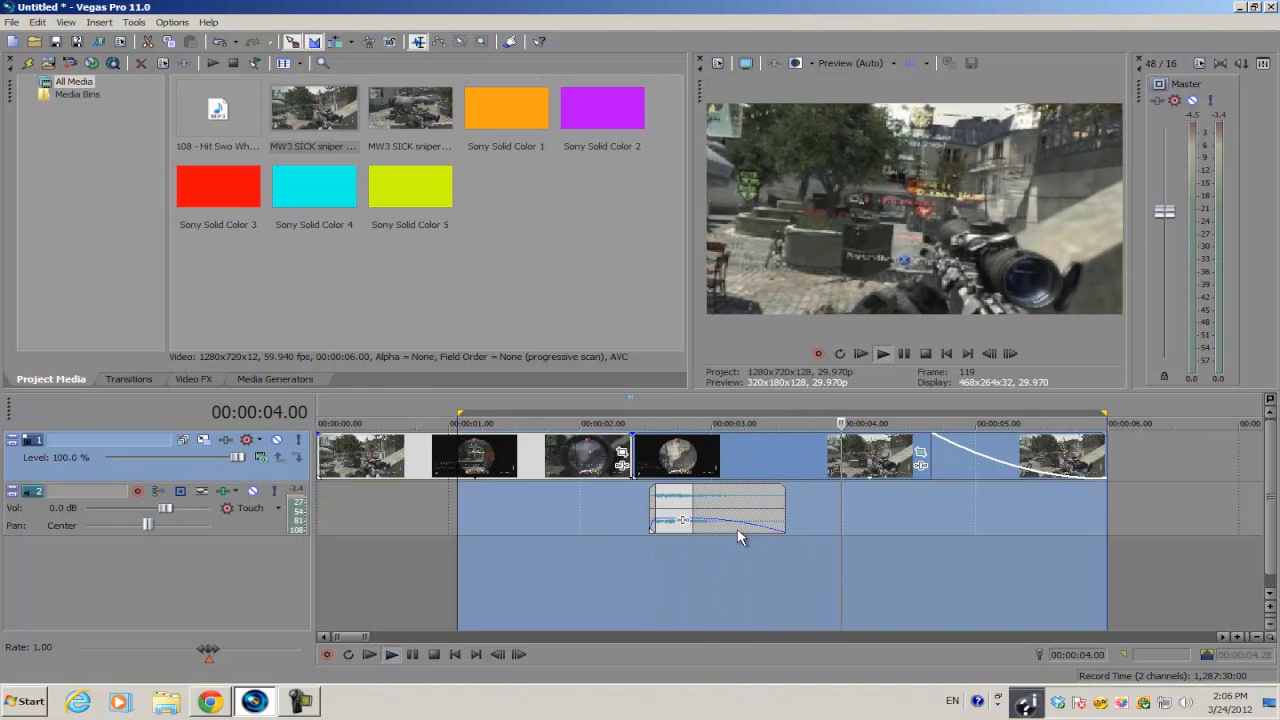
key(space)
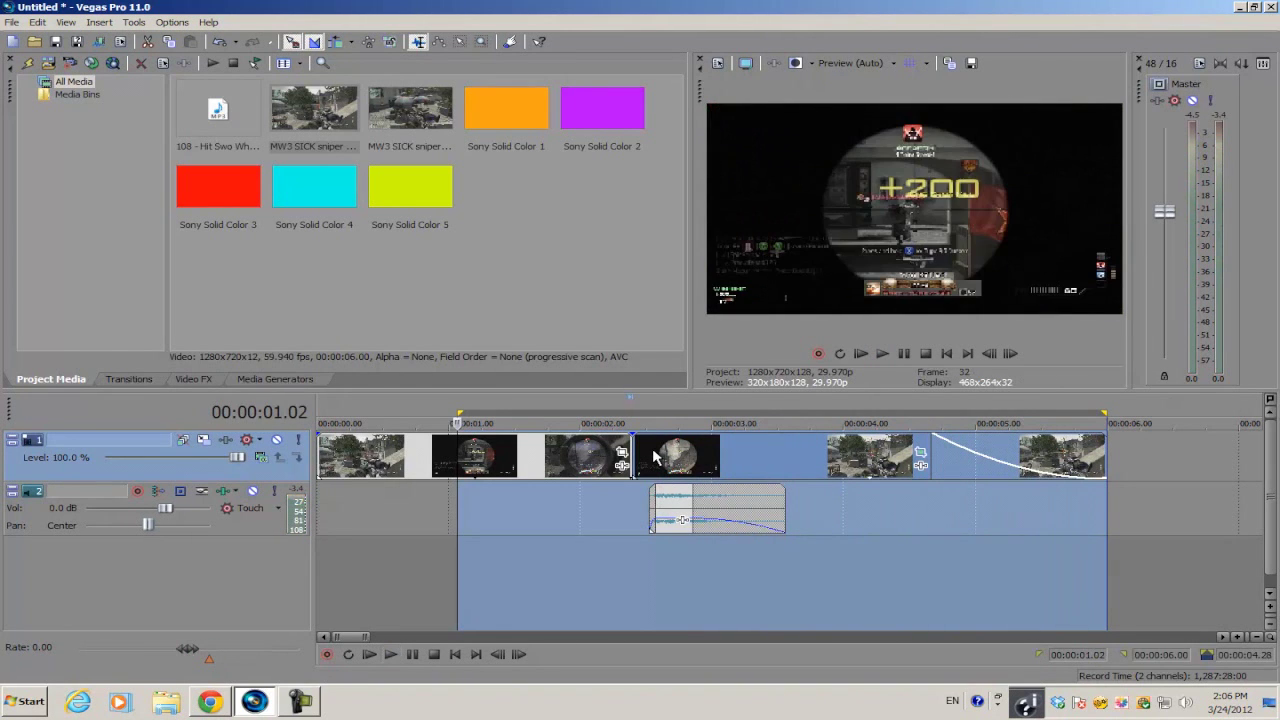
click(636, 456)
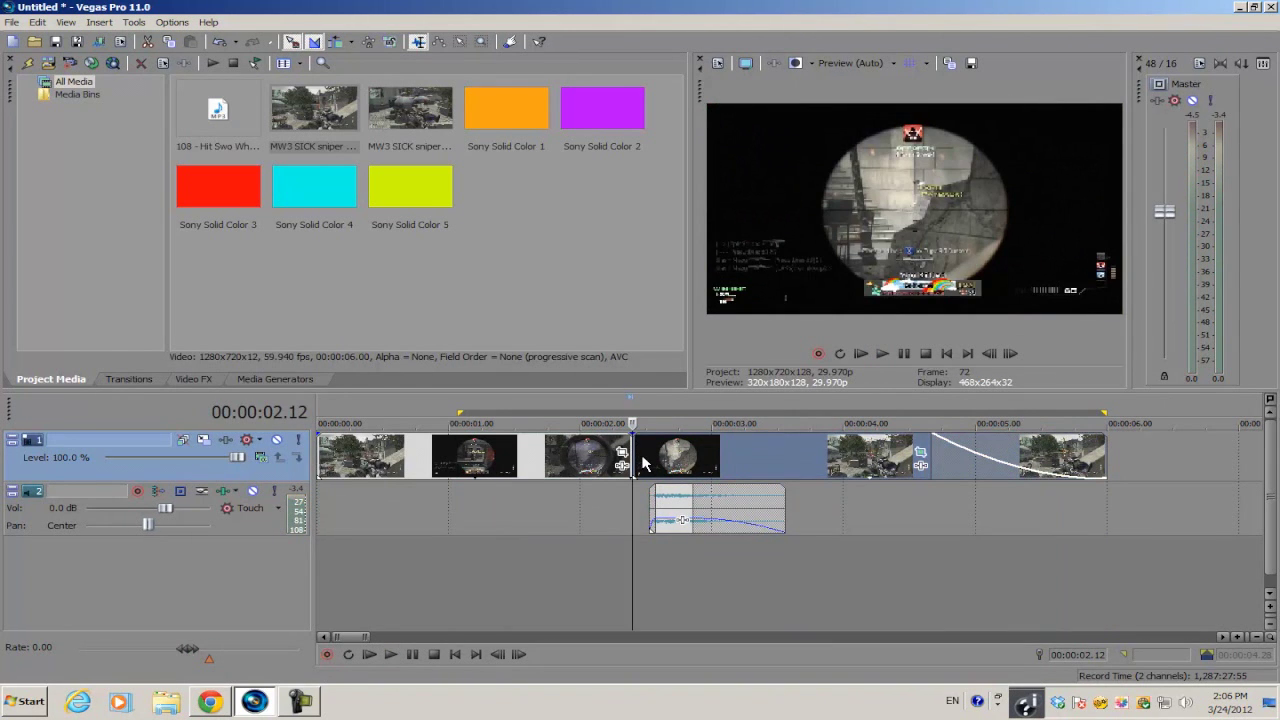
click(652, 462)
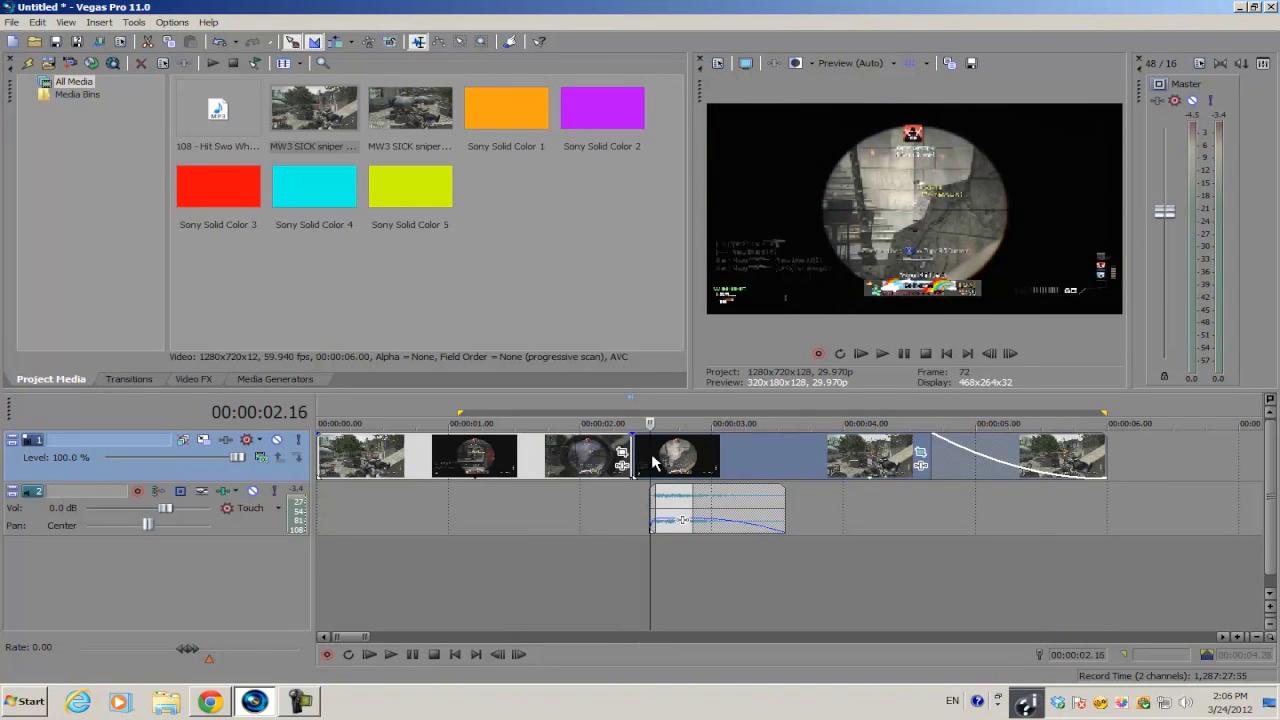
scroll(652, 462, up, 3)
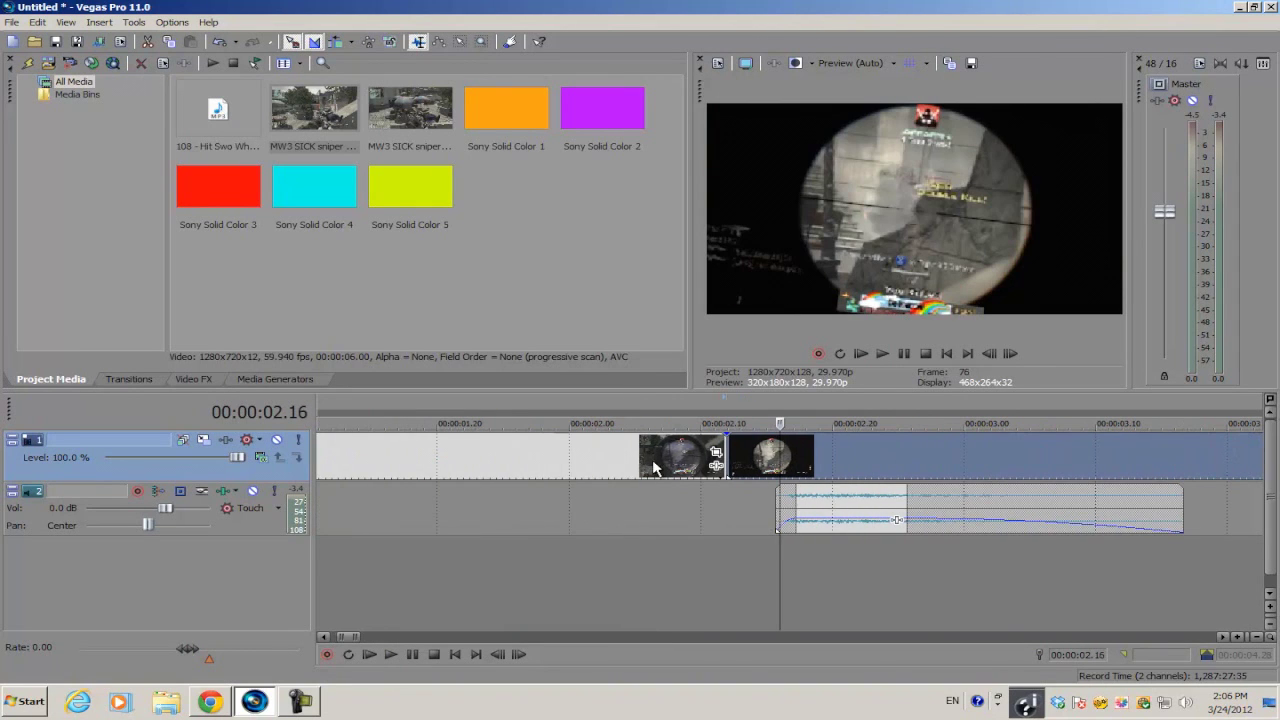
click(190, 380)
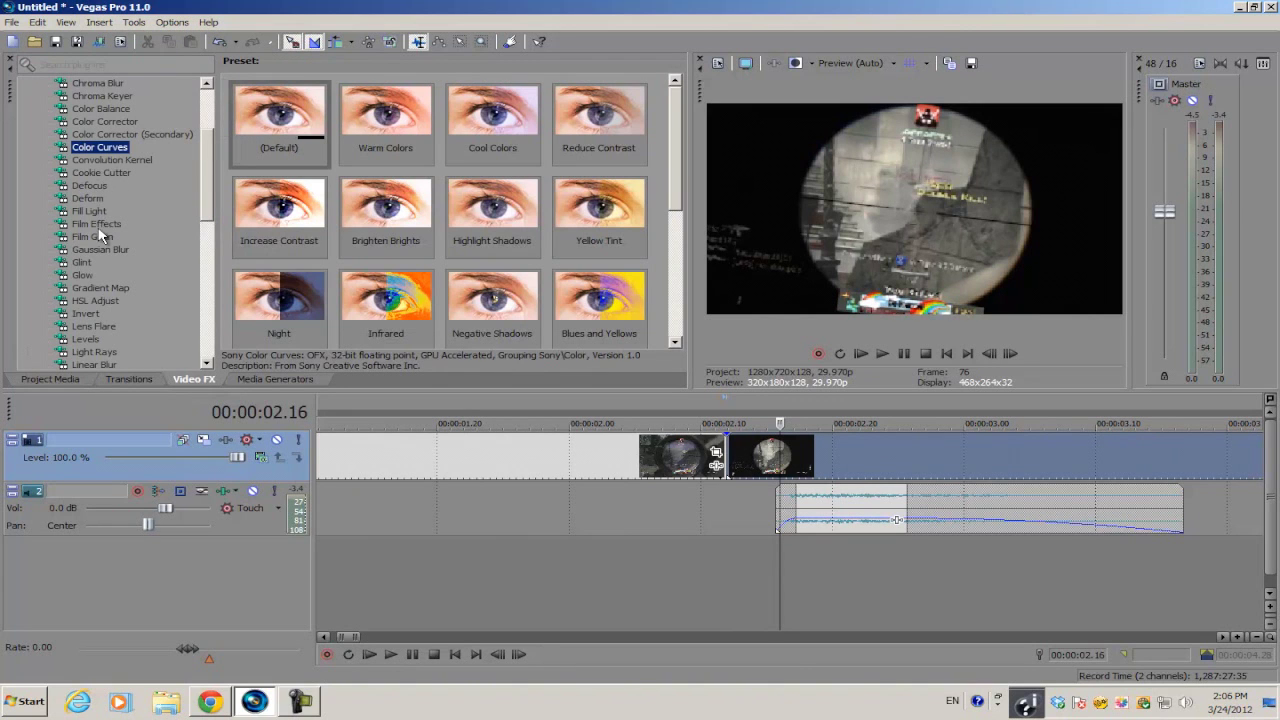
Apply the (Default) Color Curves preset to the sniper clip, enable Animate, and add a keyframe
drag(280, 125, 745, 450)
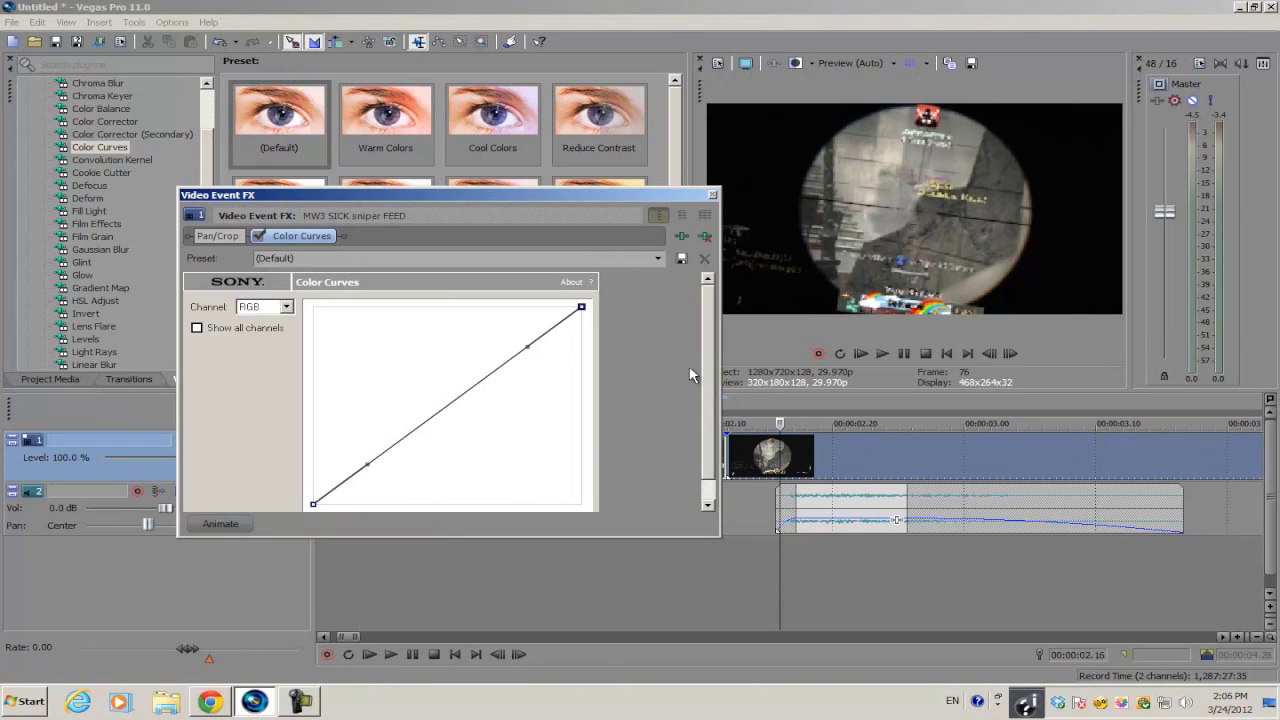
click(246, 522)
drag(343, 547, 360, 582)
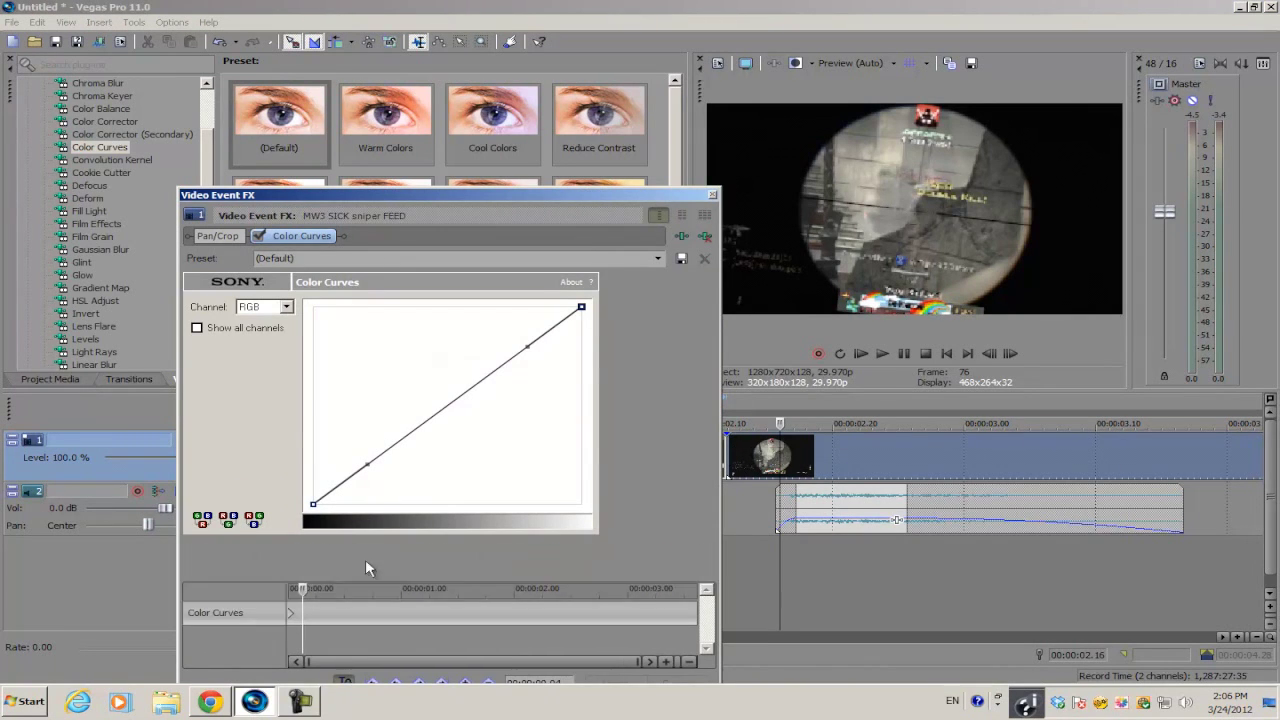
mouse_move(475, 190)
mouse_down()
mouse_move(478, 250)
mouse_move(457, 188)
mouse_up()
drag(293, 528, 293, 531)
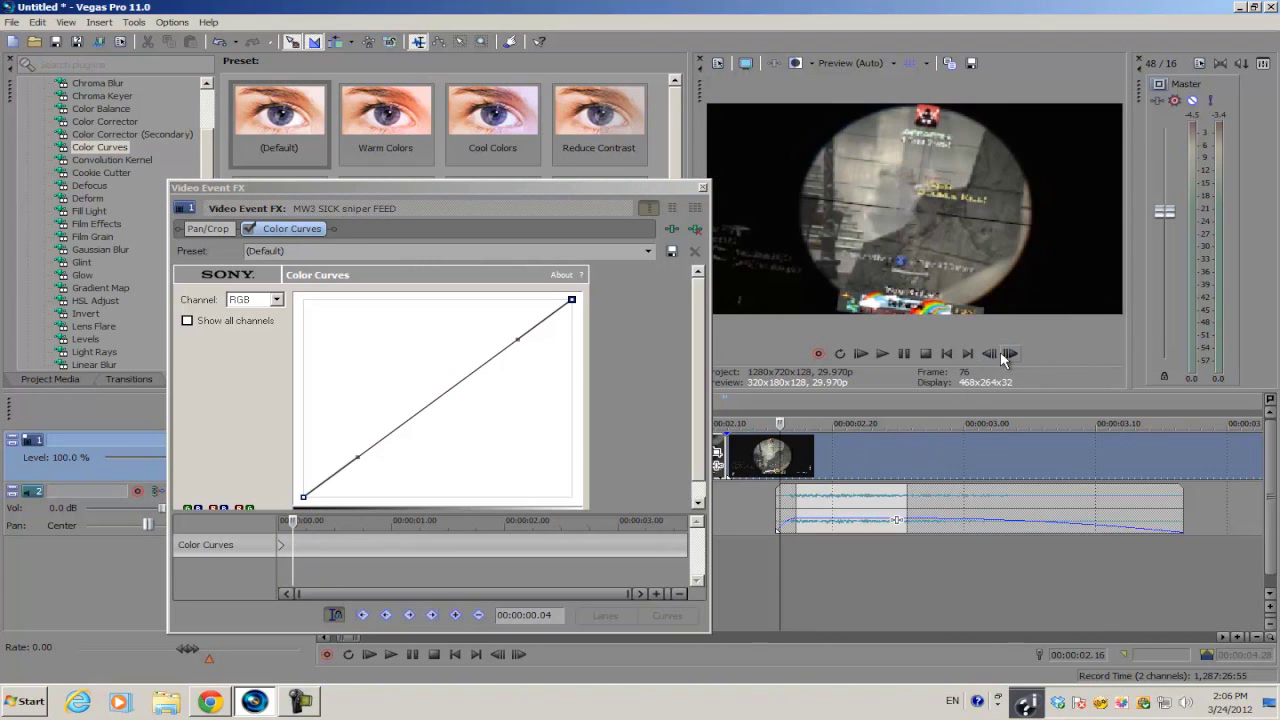
click(446, 615)
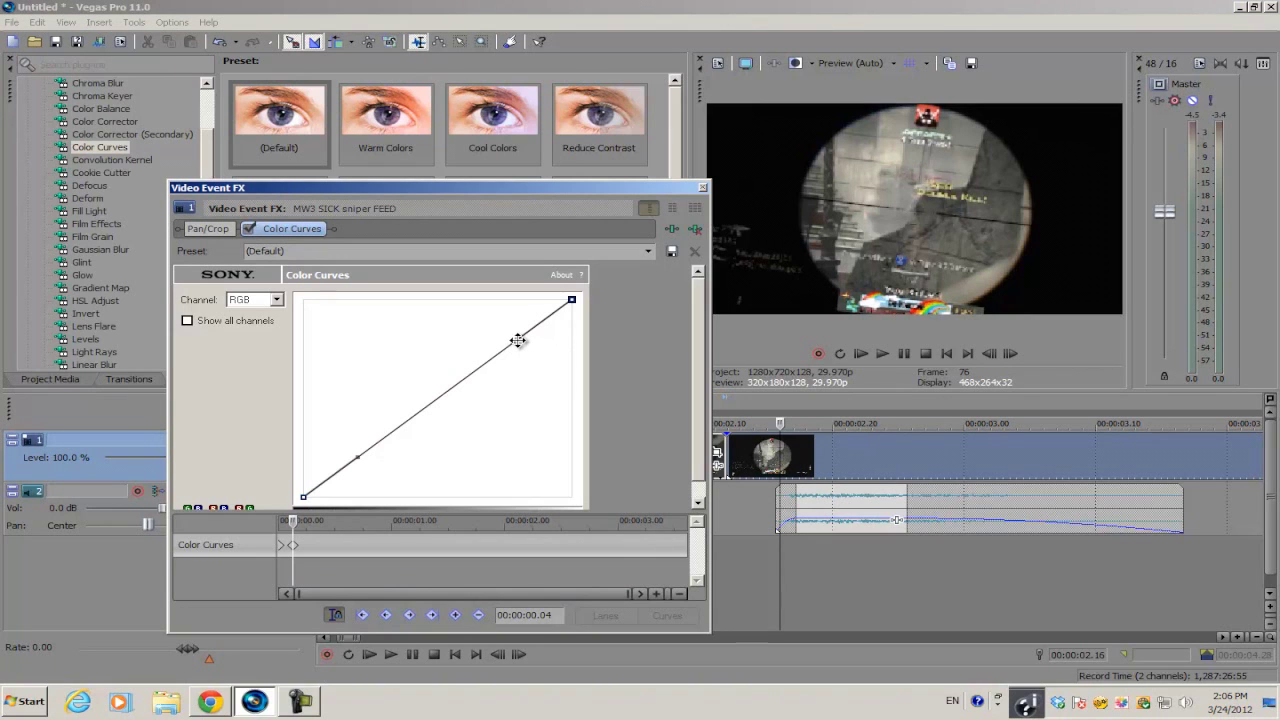
Bend the Color Curves point up-left for a bright flash, returning to linear at 00:00:02.00
drag(517, 341, 303, 300)
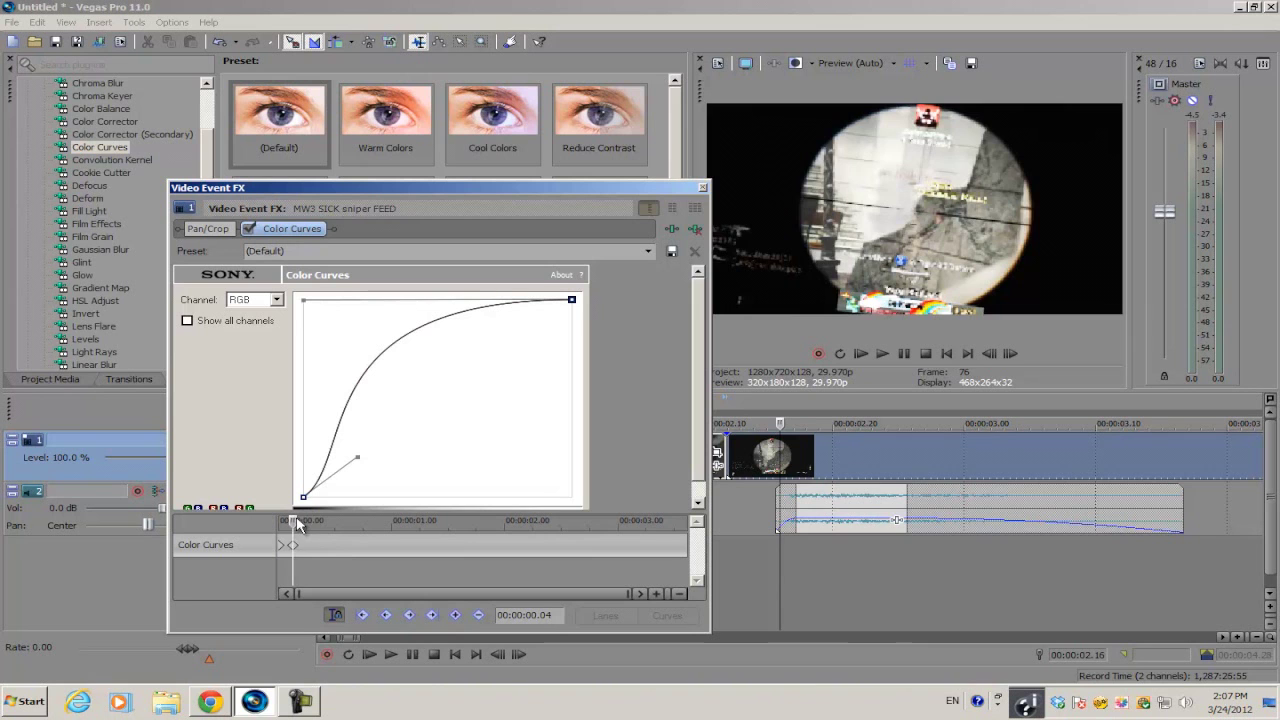
drag(296, 522, 505, 548)
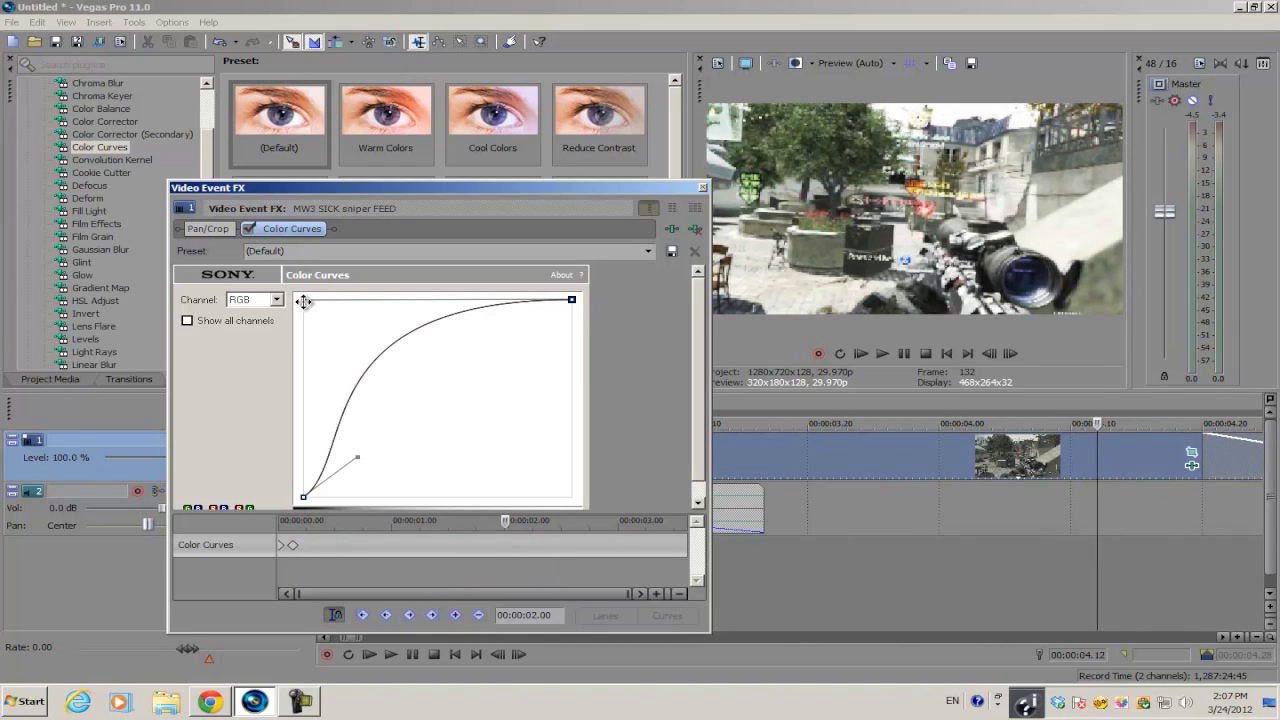
drag(303, 302, 369, 453)
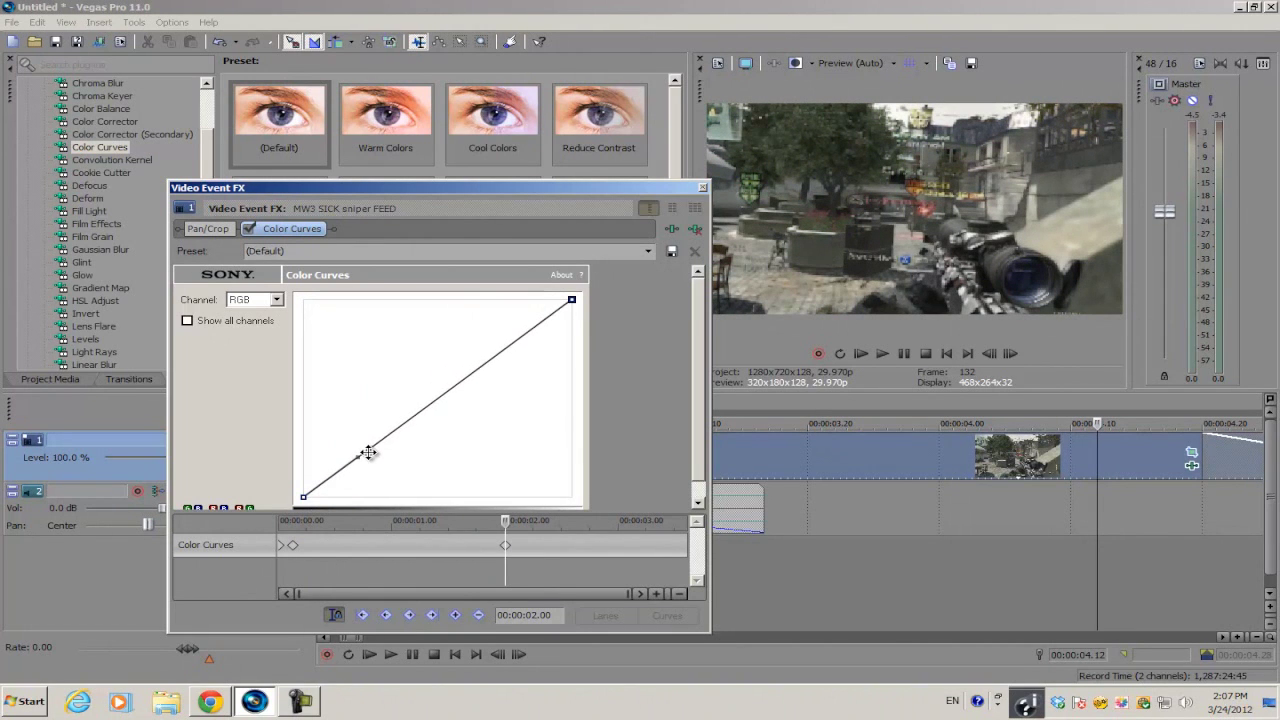
click(703, 188)
scroll(600, 450, down, 5)
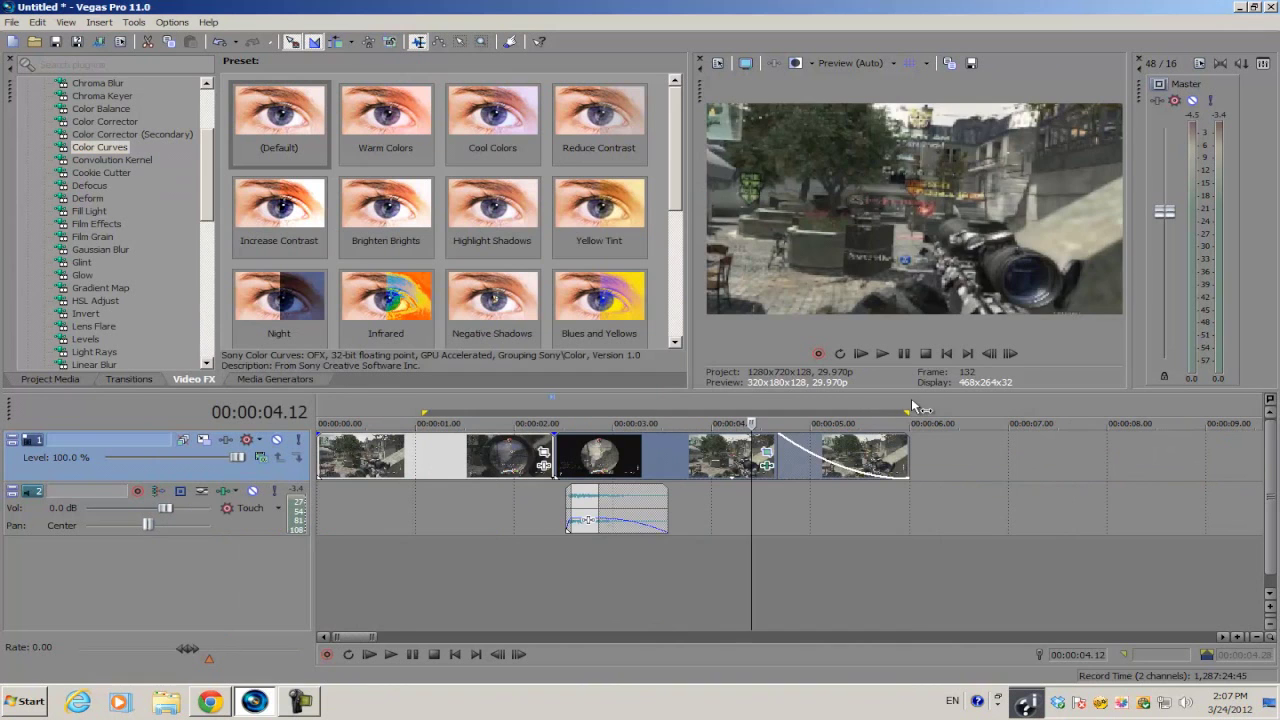
Set a 00:00:01.24–00:00:06.00 loop region and play it back to review the flash
double_click(552, 398)
drag(552, 398, 497, 402)
click(540, 484)
key(space)
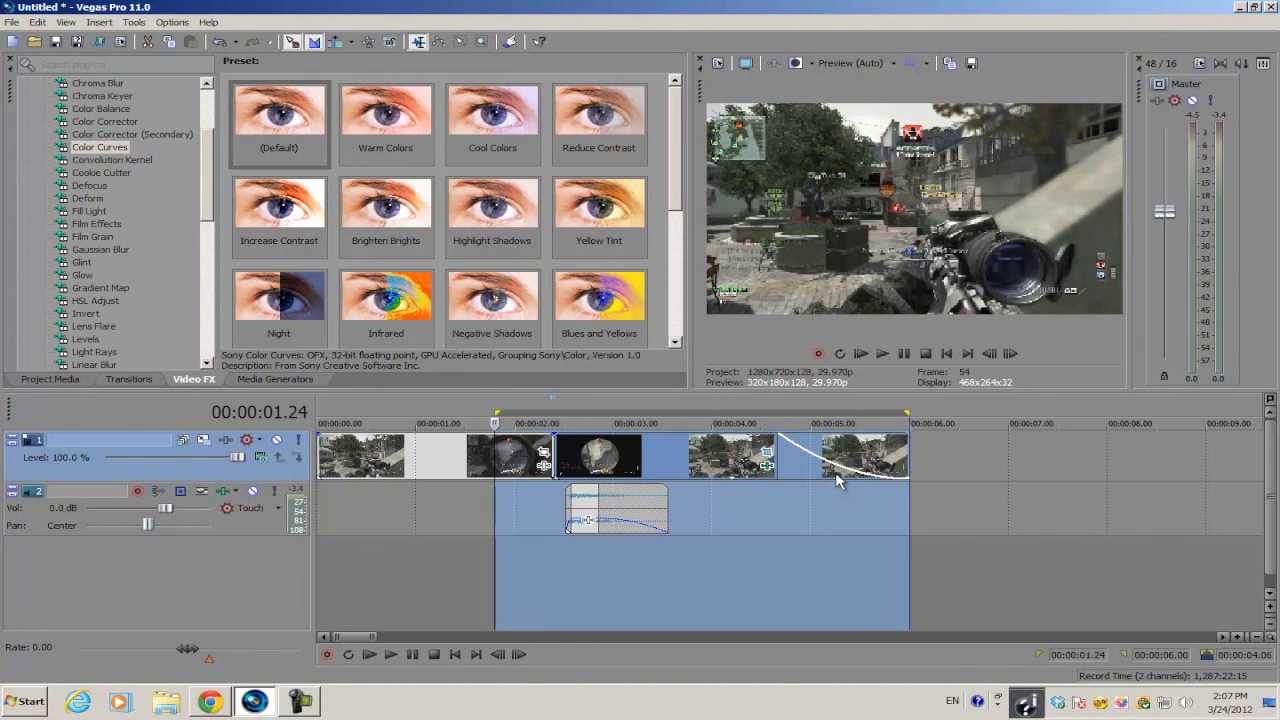
key(space)
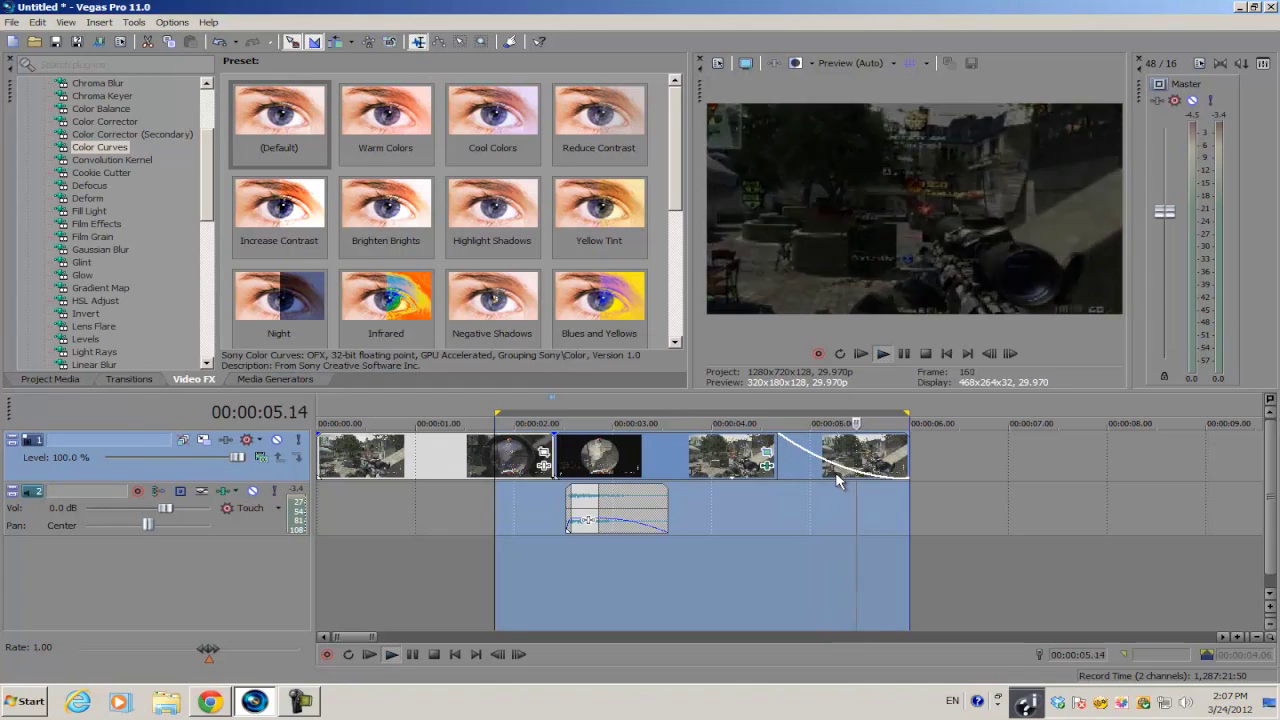
key(space)
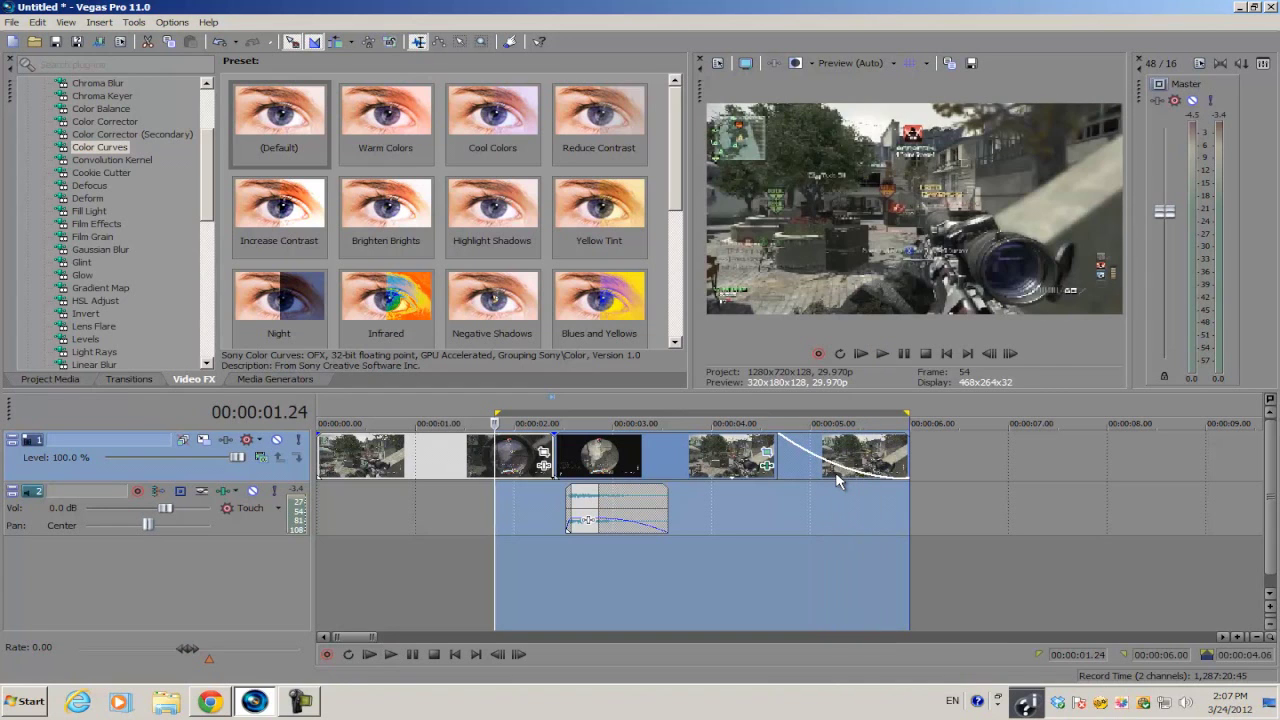